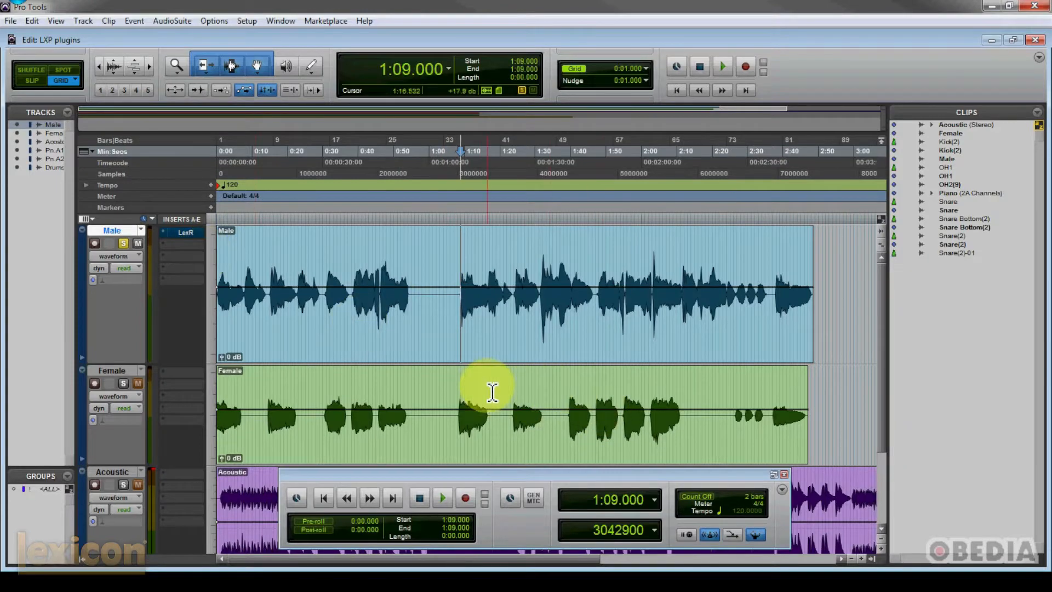
# - Open the LexRandomHall reverb plug-in inserted on the Male track
pyautogui.click(184, 233)
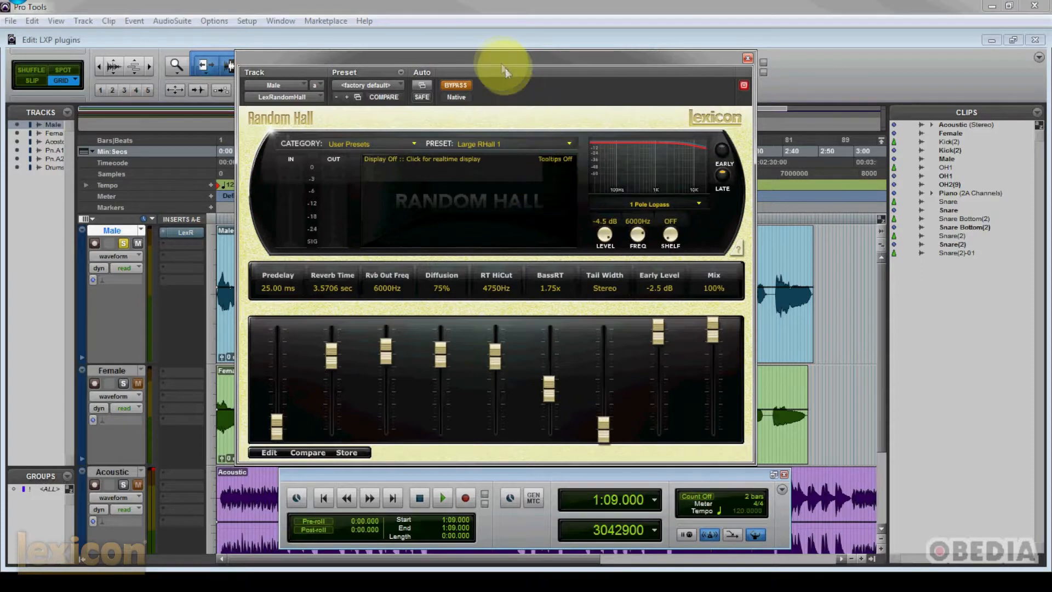
pyautogui.moveTo(502, 60); pyautogui.dragTo(503, 54)
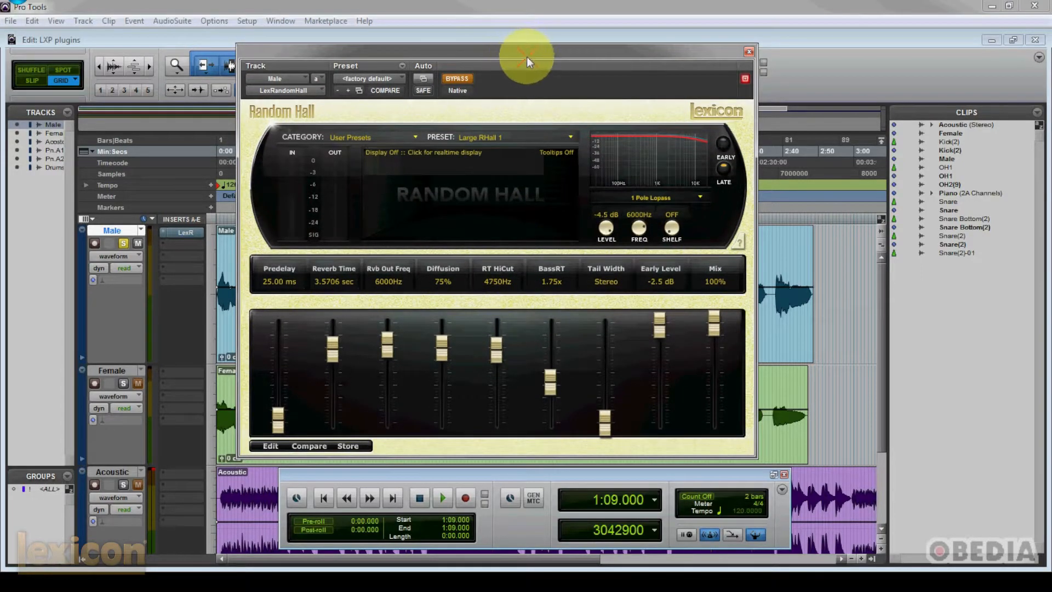
pyautogui.moveTo(524, 56); pyautogui.dragTo(525, 60)
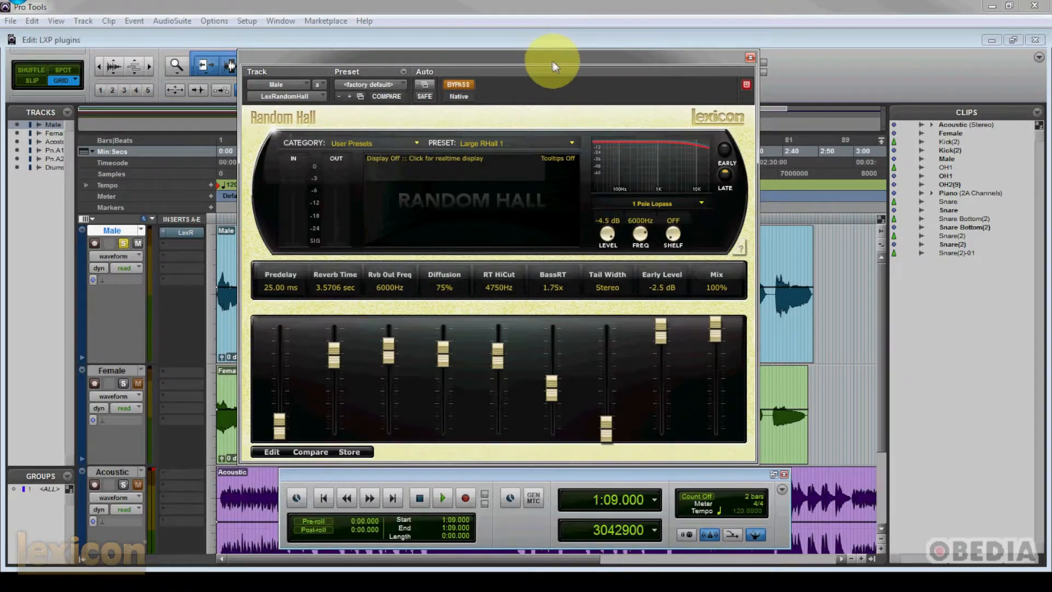
pyautogui.moveTo(547, 57); pyautogui.dragTo(545, 58)
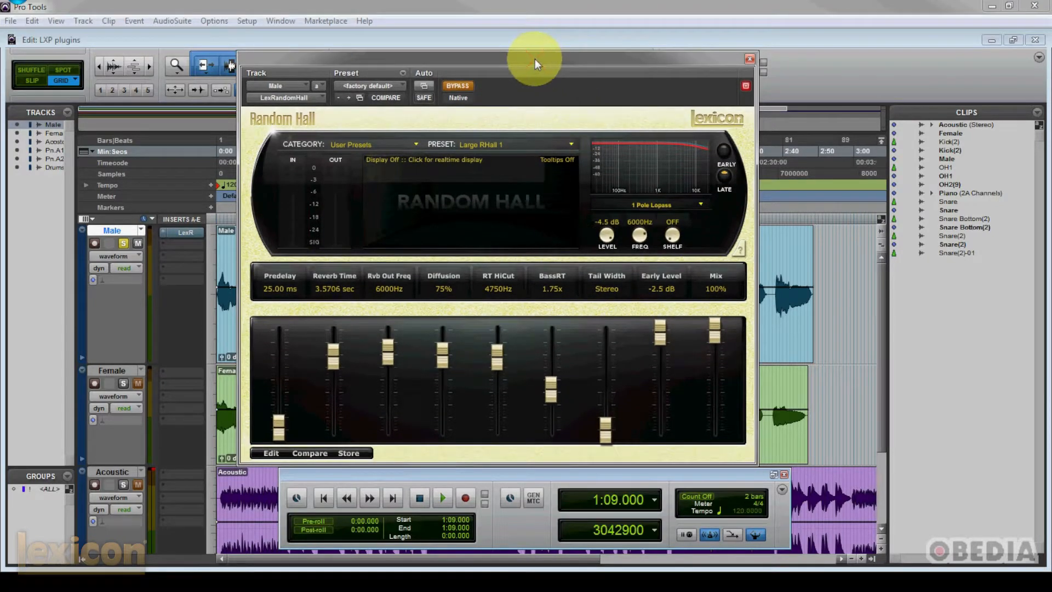
pyautogui.moveTo(515, 62); pyautogui.dragTo(517, 58)
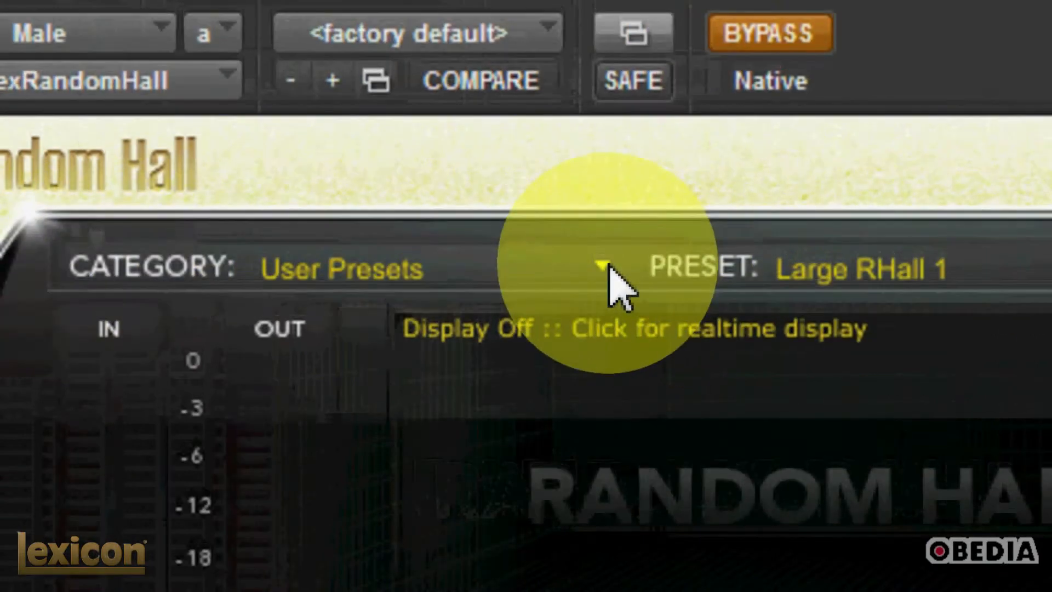
# - Review the reverb's preset categories and the presets available in the User Presets category
pyautogui.click(492, 257)
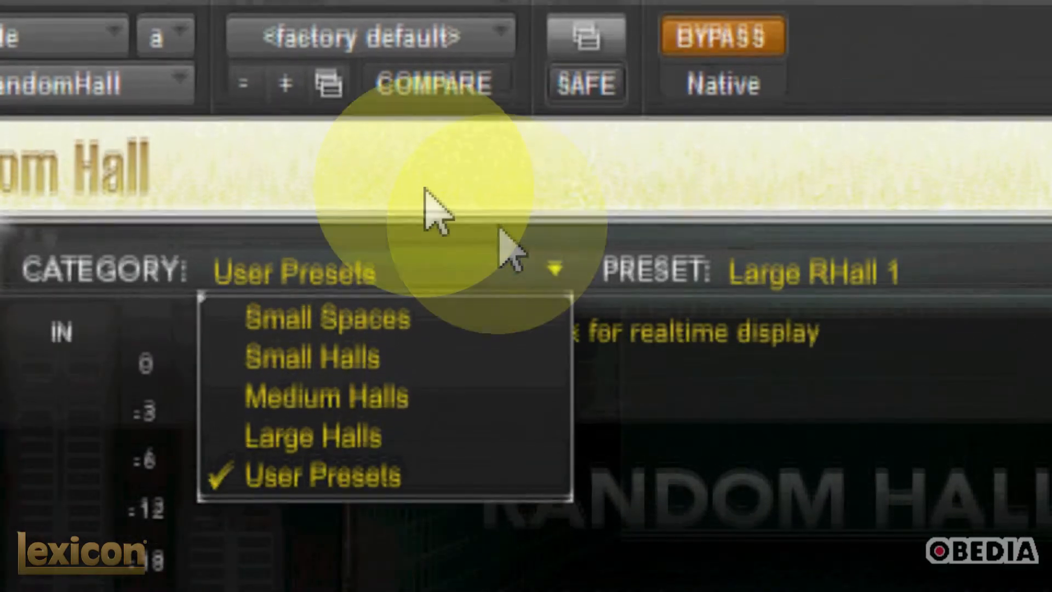
pyautogui.click(467, 48)
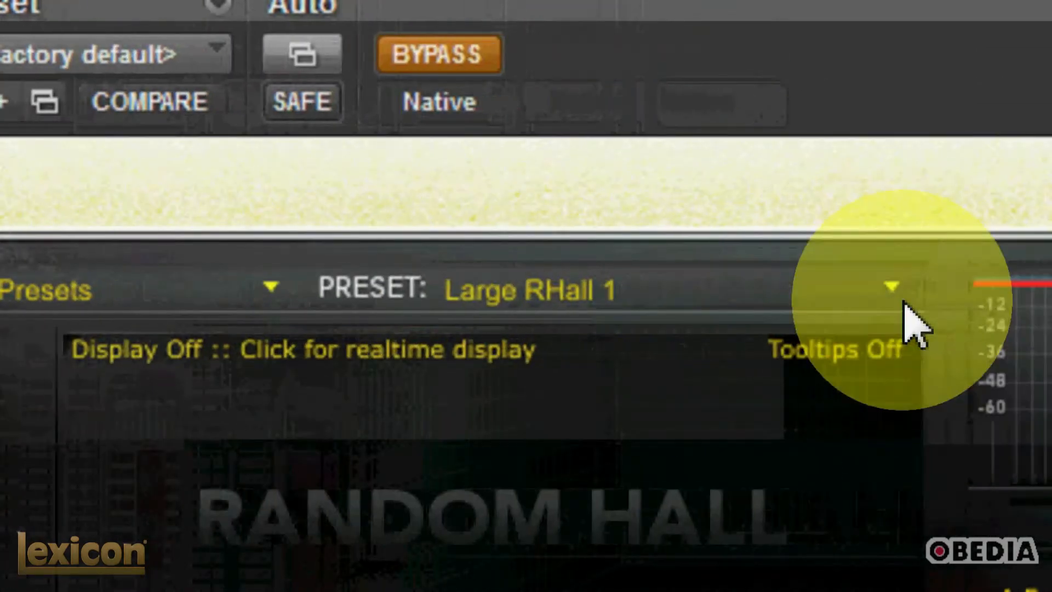
pyautogui.click(866, 289)
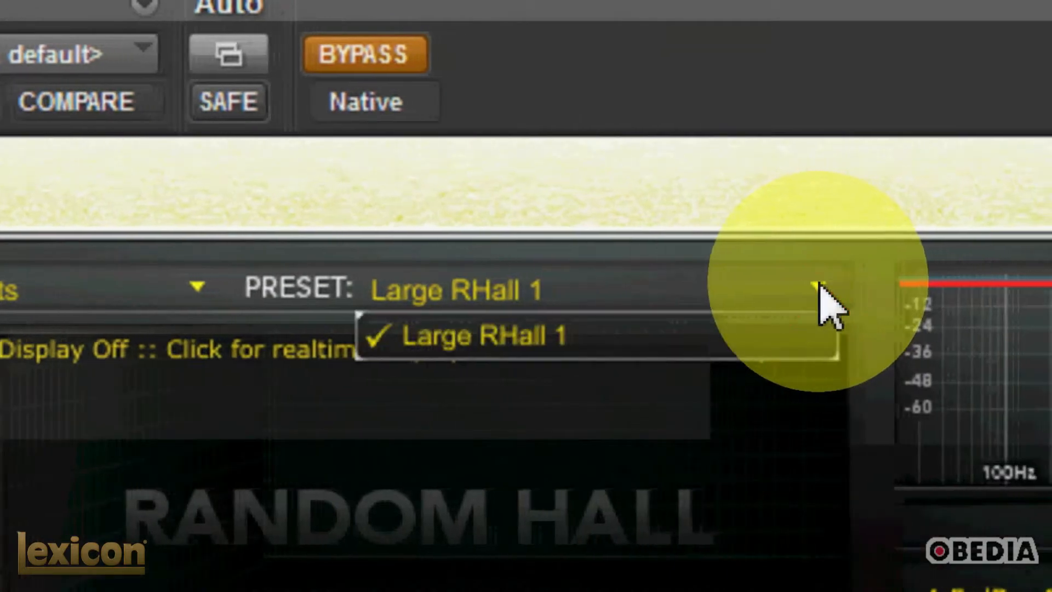
pyautogui.click(804, 284)
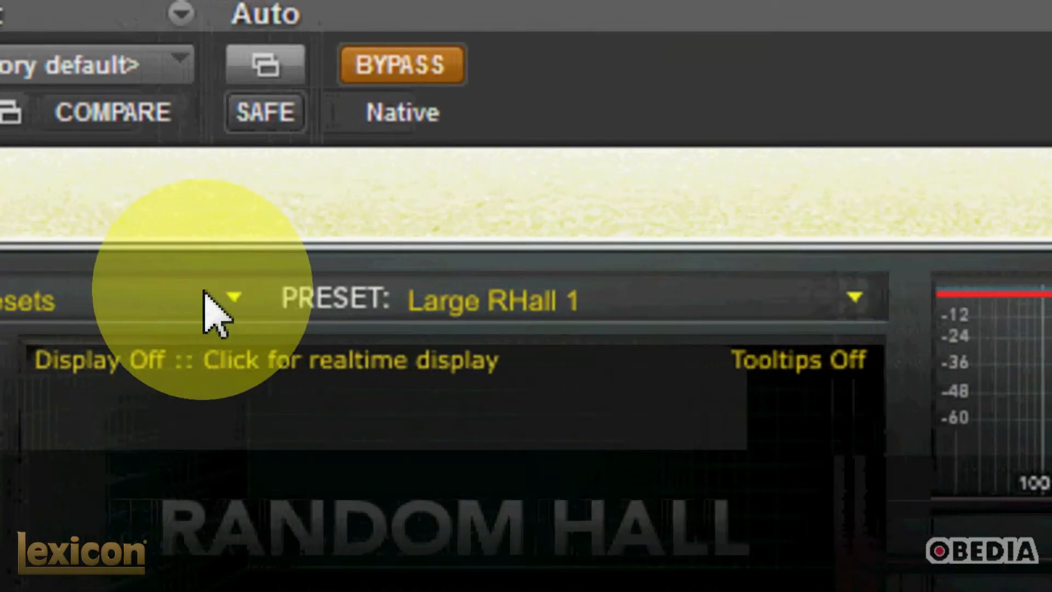
# - Load the Small Spaces category, look through its Studio presets, and return to the User Presets category
pyautogui.click(159, 286)
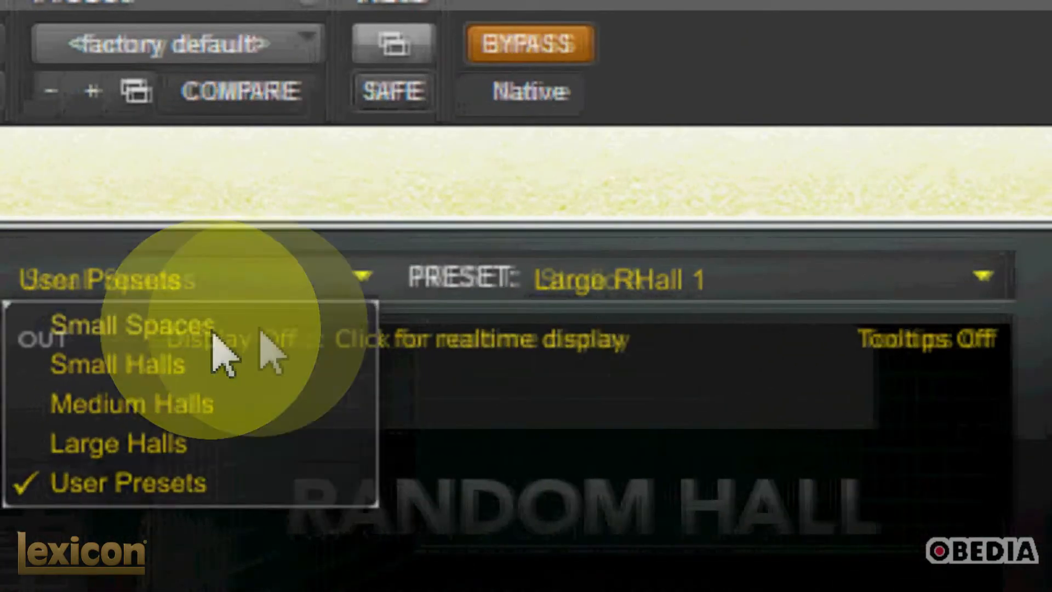
pyautogui.click(74, 342)
pyautogui.click(978, 276)
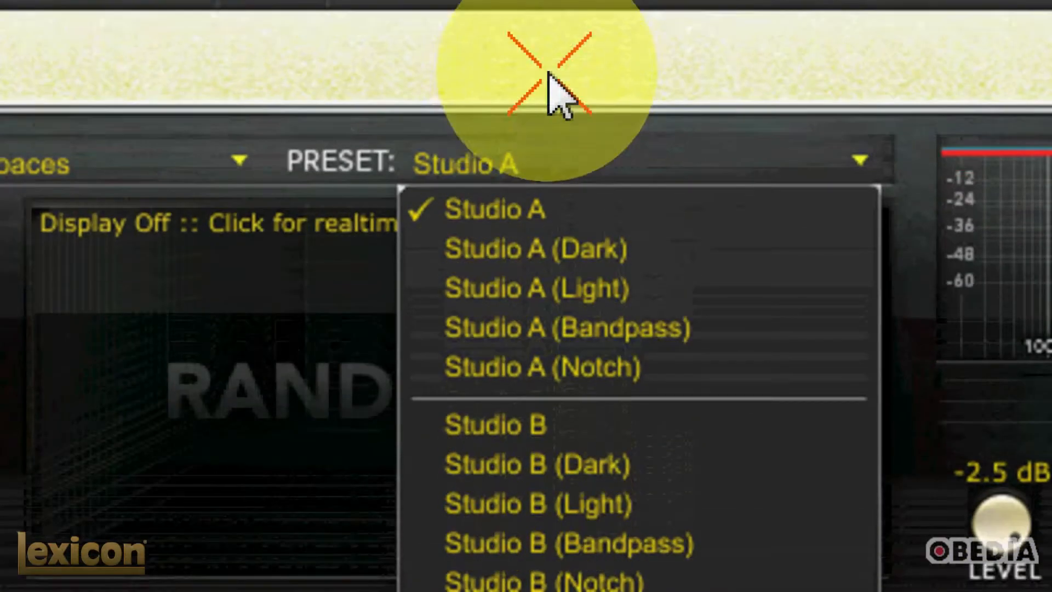
pyautogui.click(549, 71)
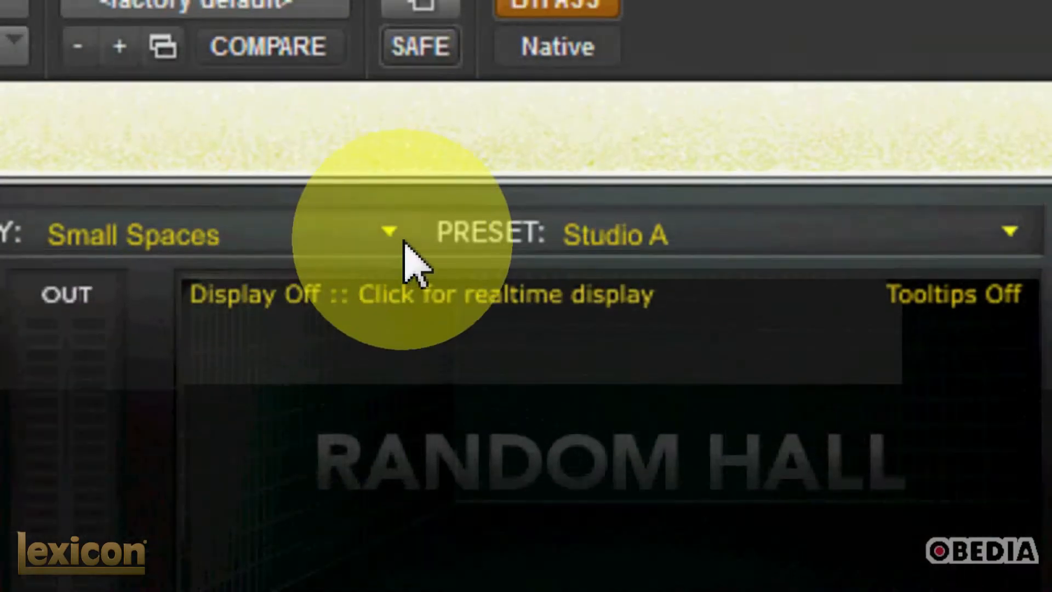
pyautogui.click(240, 160)
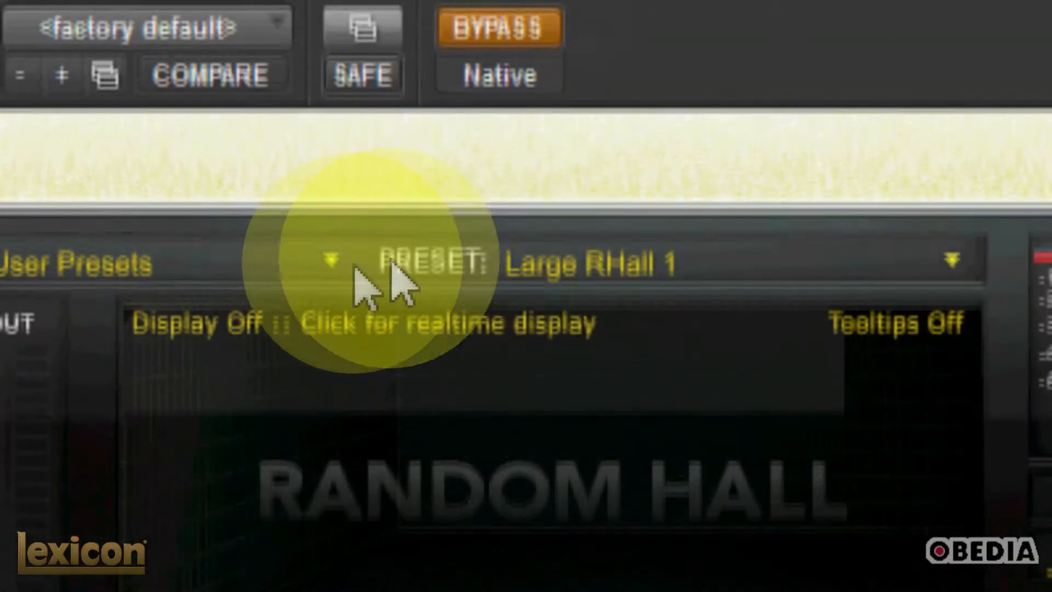
# - Switch the reverb to the Small Spaces category and keep its Studio A preset
pyautogui.click(194, 316)
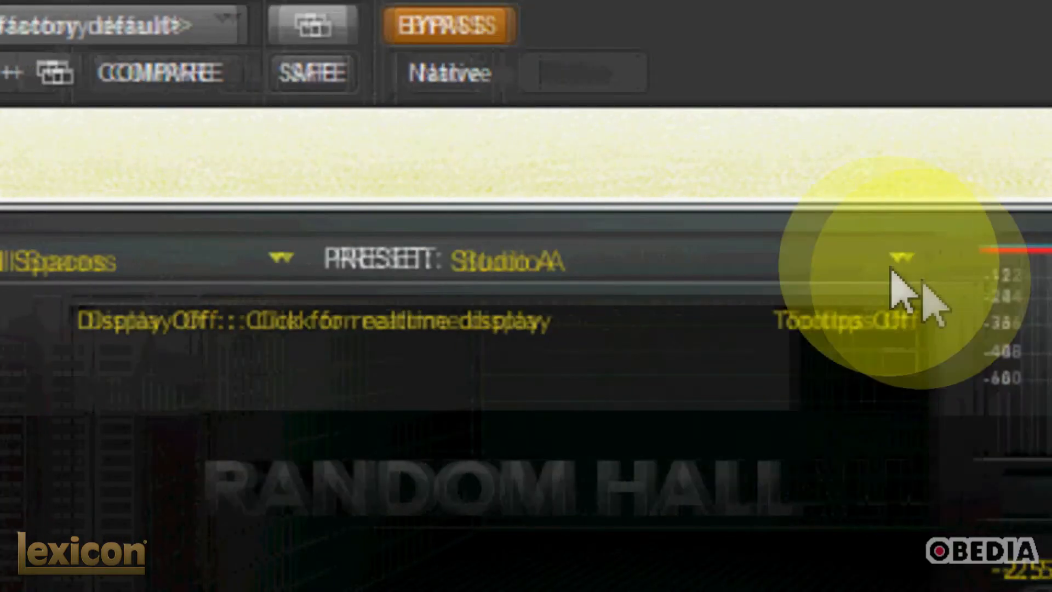
pyautogui.click(861, 268)
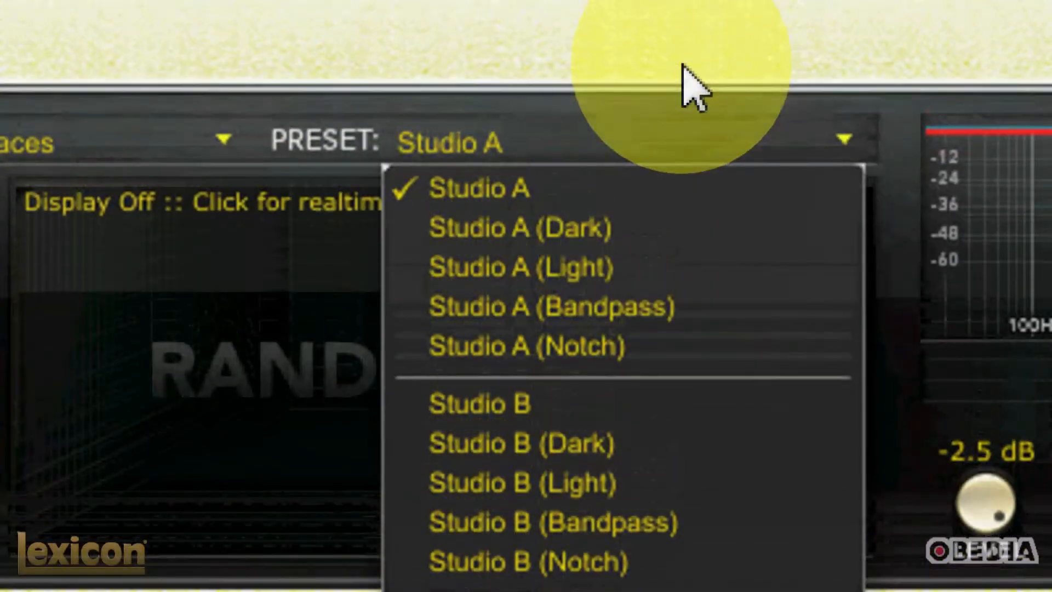
pyautogui.click(756, 195)
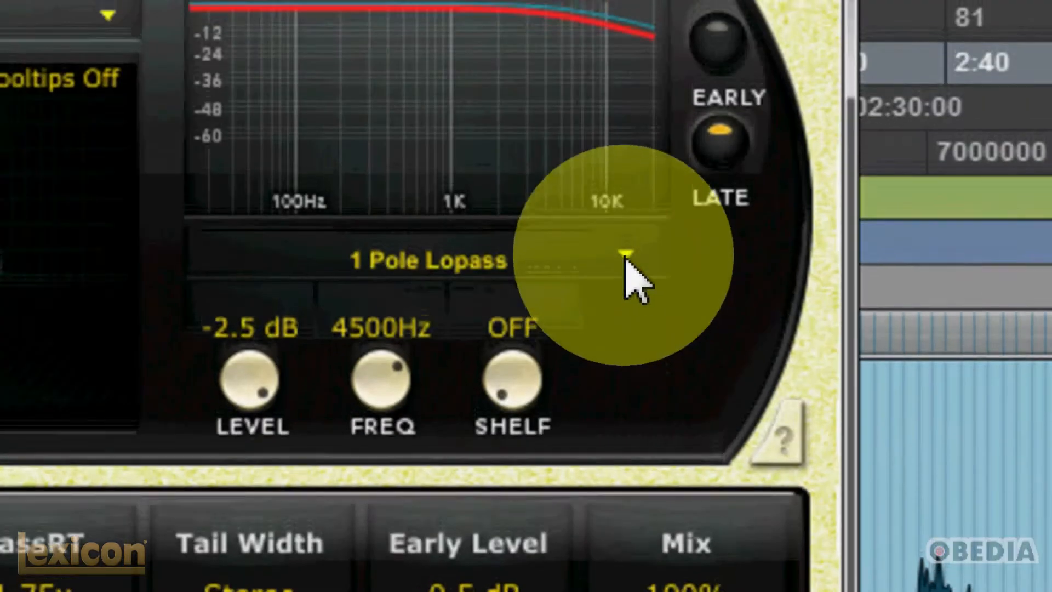
# - Review the filter types, keep 1 Pole Lopass, and set the Late filter's level to -15.0 dB, frequency to 5625 Hz and shelf to -76.0 dB
pyautogui.click(625, 256)
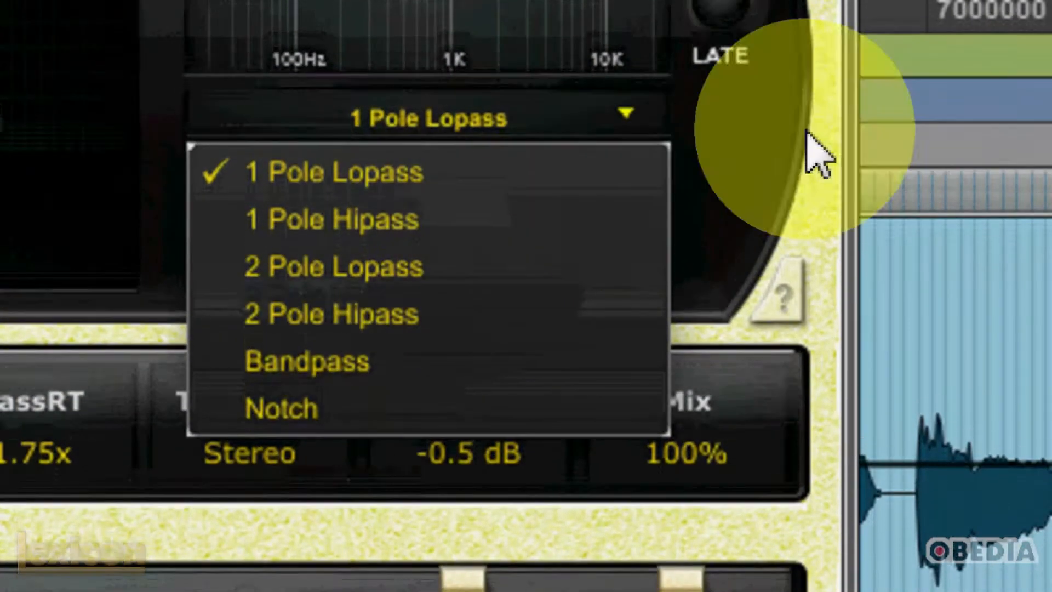
pyautogui.click(773, 143)
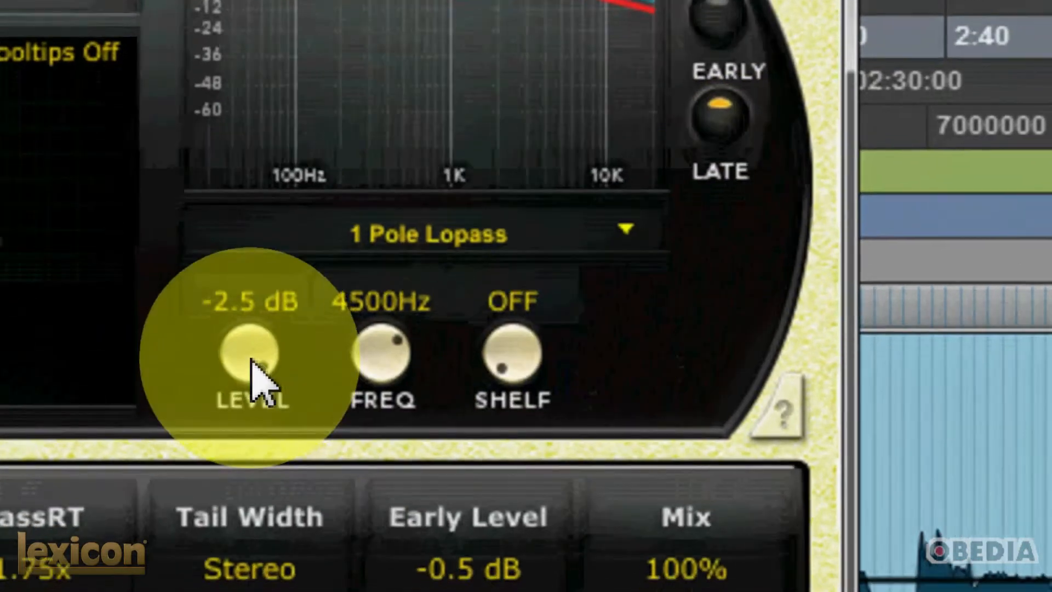
pyautogui.moveTo(255, 372); pyautogui.dragTo(305, 393)
pyautogui.moveTo(413, 315)
pyautogui.mouseDown()
pyautogui.moveTo(404, 323)
pyautogui.moveTo(410, 301)
pyautogui.mouseUp()
pyautogui.click(510, 312)
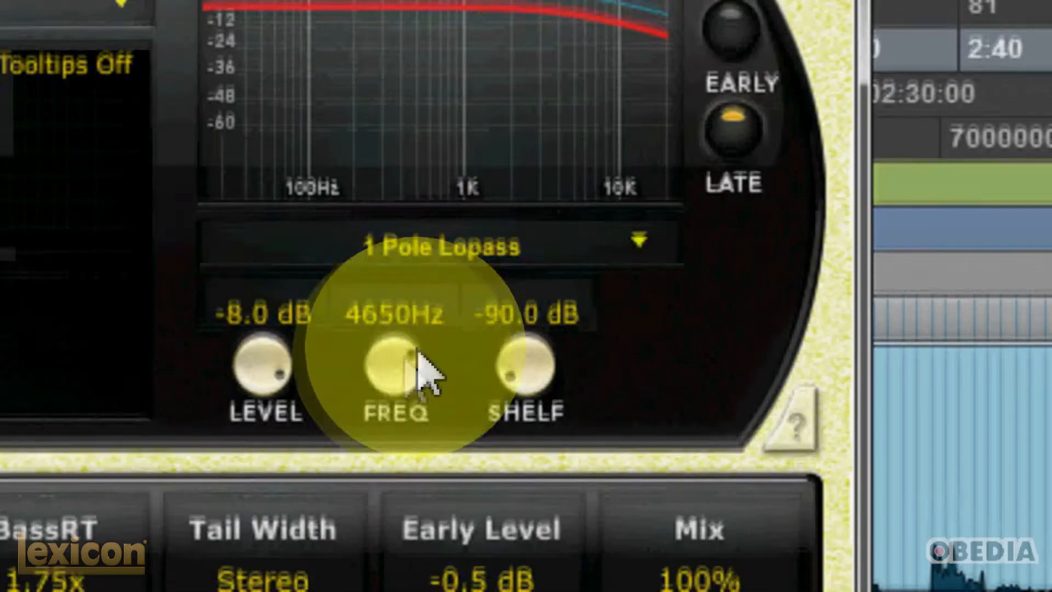
pyautogui.moveTo(400, 315); pyautogui.dragTo(397, 284)
pyautogui.moveTo(397, 337); pyautogui.dragTo(398, 307)
pyautogui.moveTo(526, 365); pyautogui.dragTo(514, 269)
pyautogui.moveTo(261, 356); pyautogui.dragTo(280, 390)
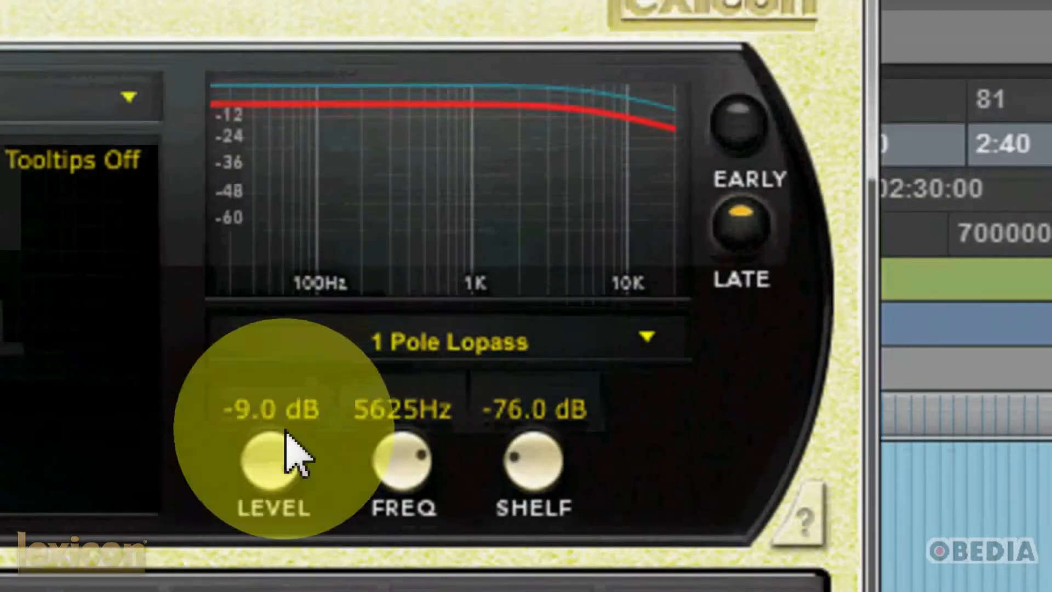
pyautogui.moveTo(282, 452); pyautogui.dragTo(278, 500)
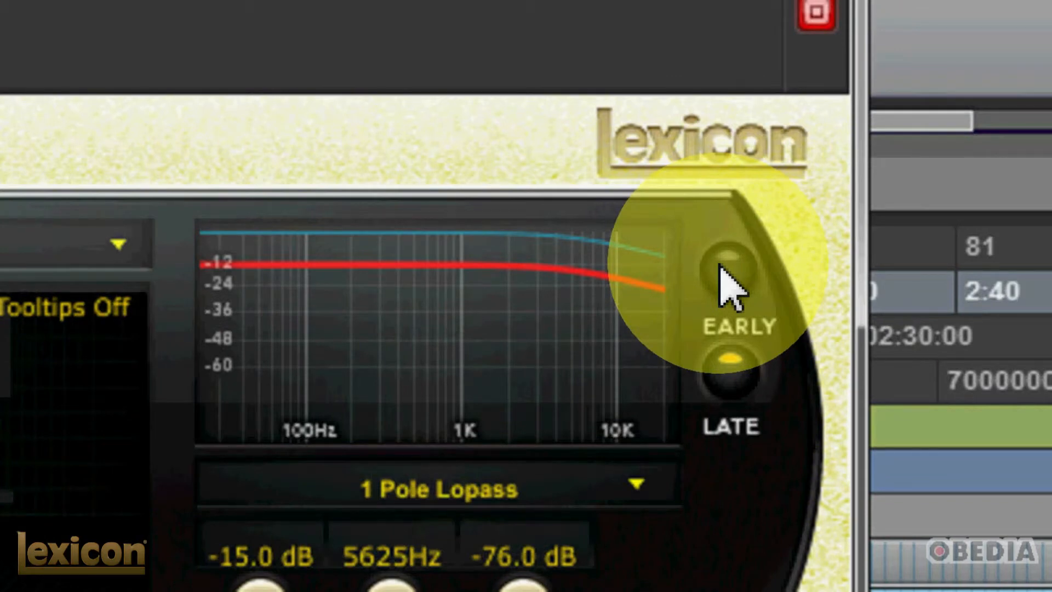
# - Compare the Early and Late filter settings by switching between them, ending on Late
pyautogui.click(736, 289)
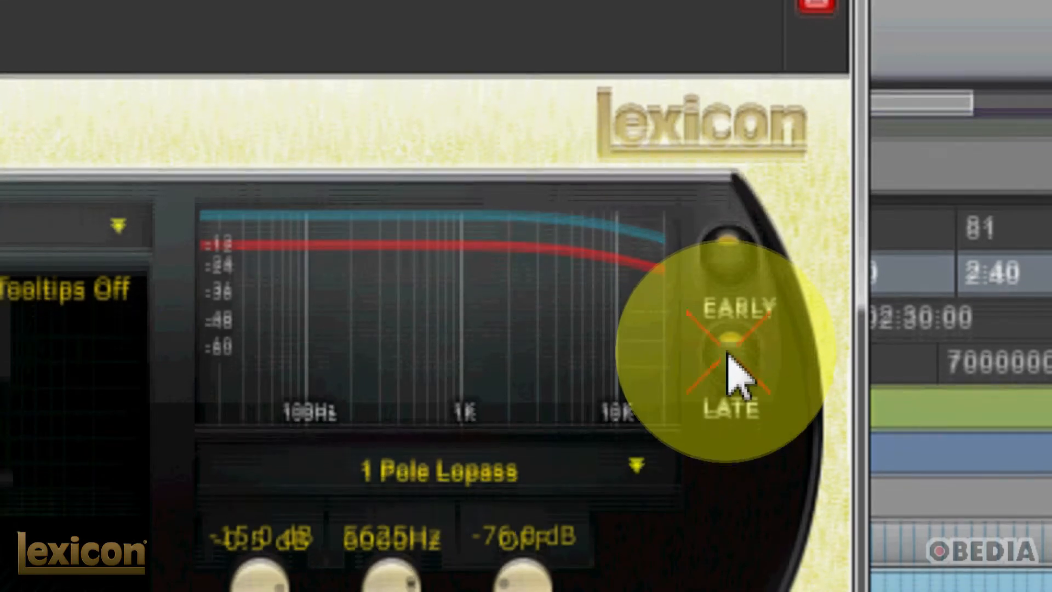
pyautogui.click(731, 362)
pyautogui.click(745, 271)
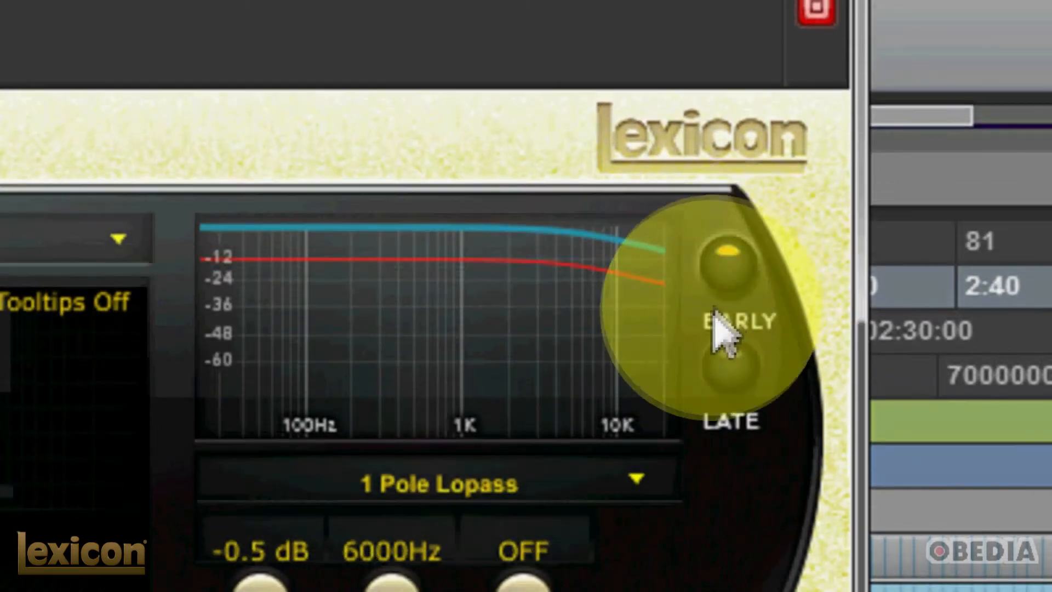
pyautogui.click(733, 362)
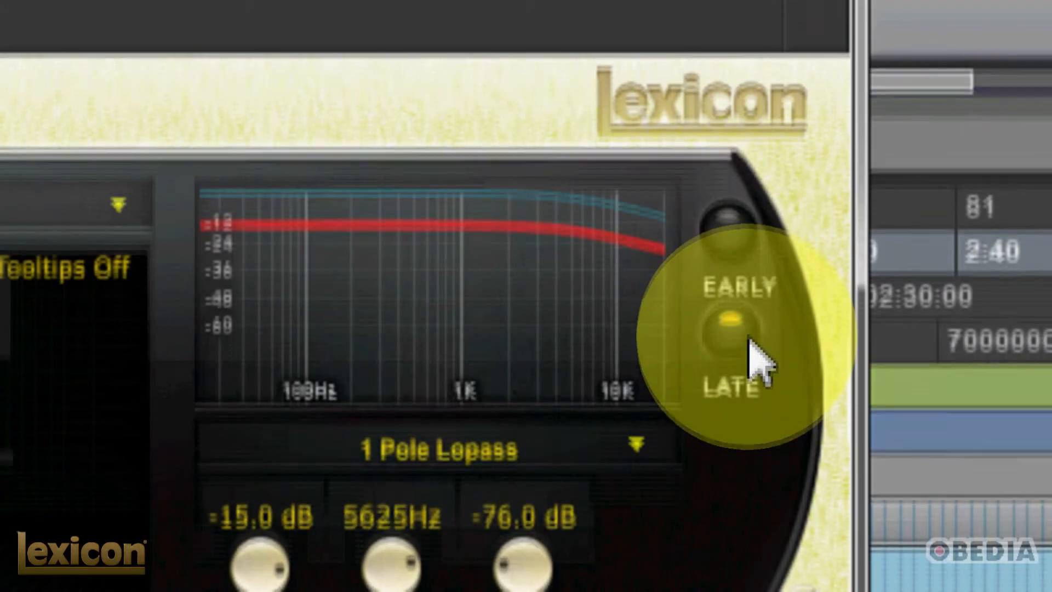
pyautogui.click(742, 220)
pyautogui.click(737, 326)
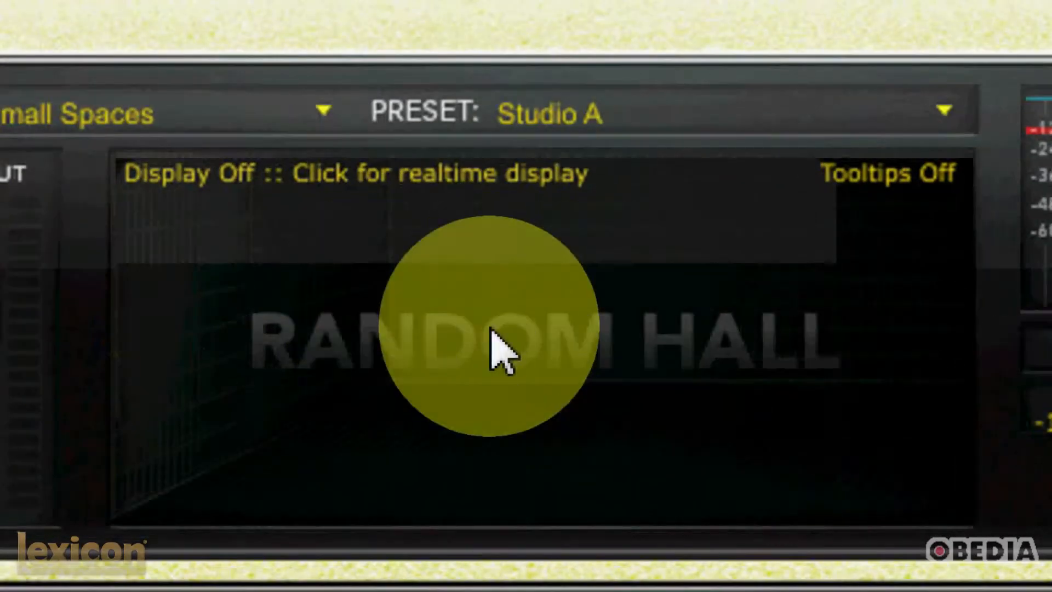
# - Cycle the reverb's realtime display through its modes, including Multiband and Impulse, and back to off
pyautogui.click(522, 329)
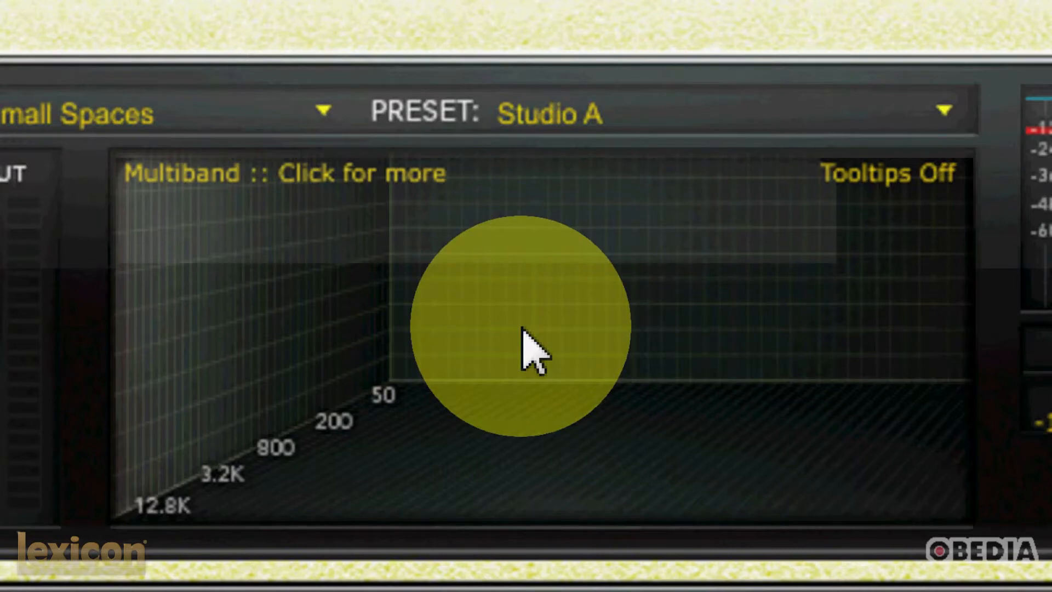
pyautogui.click(521, 329)
pyautogui.click(522, 330)
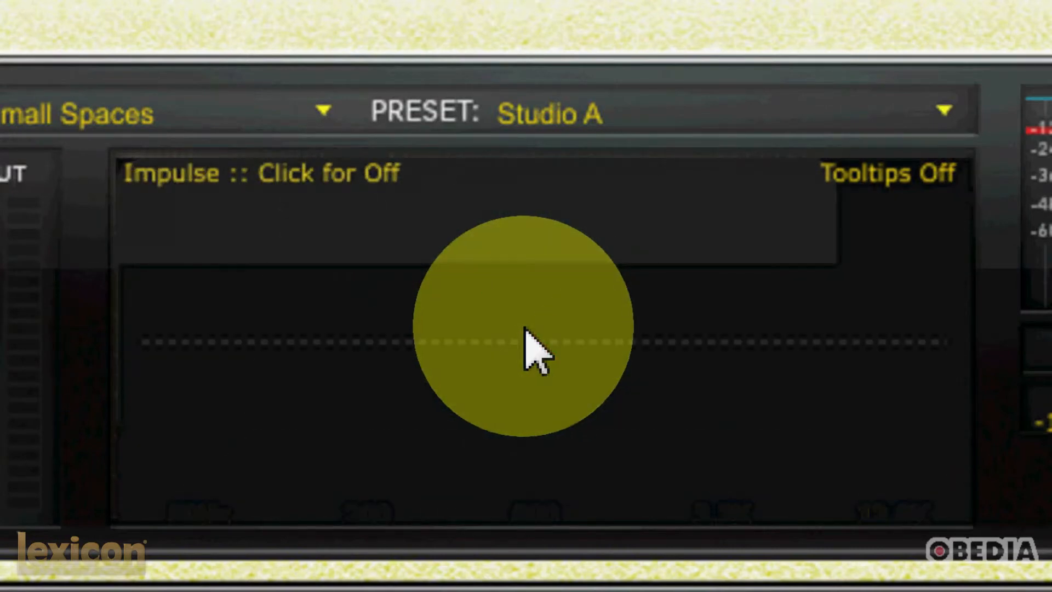
pyautogui.click(524, 328)
pyautogui.click(524, 329)
pyautogui.click(524, 328)
pyautogui.click(524, 329)
pyautogui.click(524, 329)
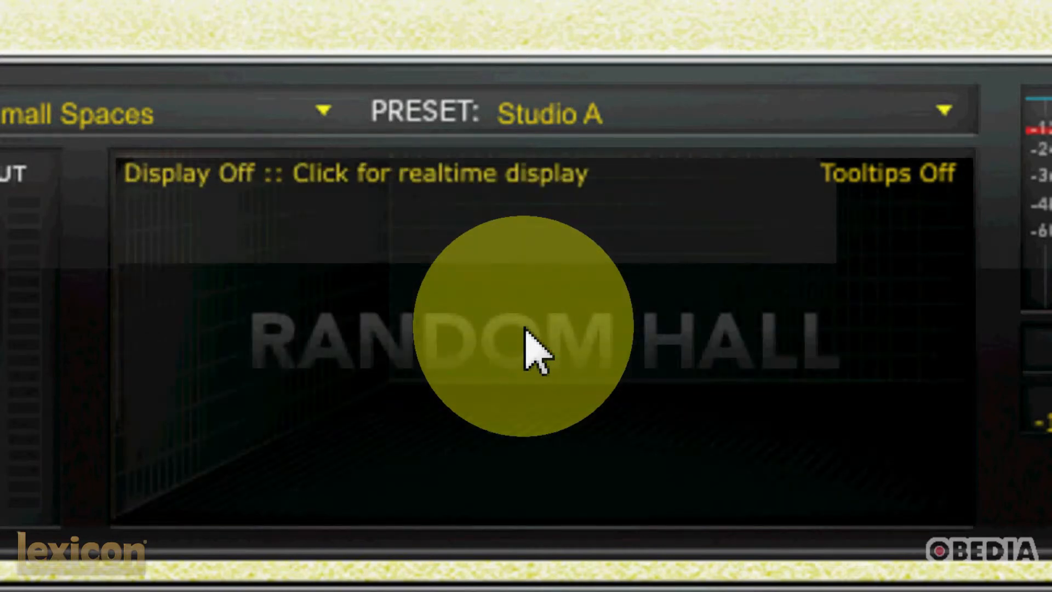
# - Run through the realtime display modes once more and leave the display set to Multiband
pyautogui.click(523, 328)
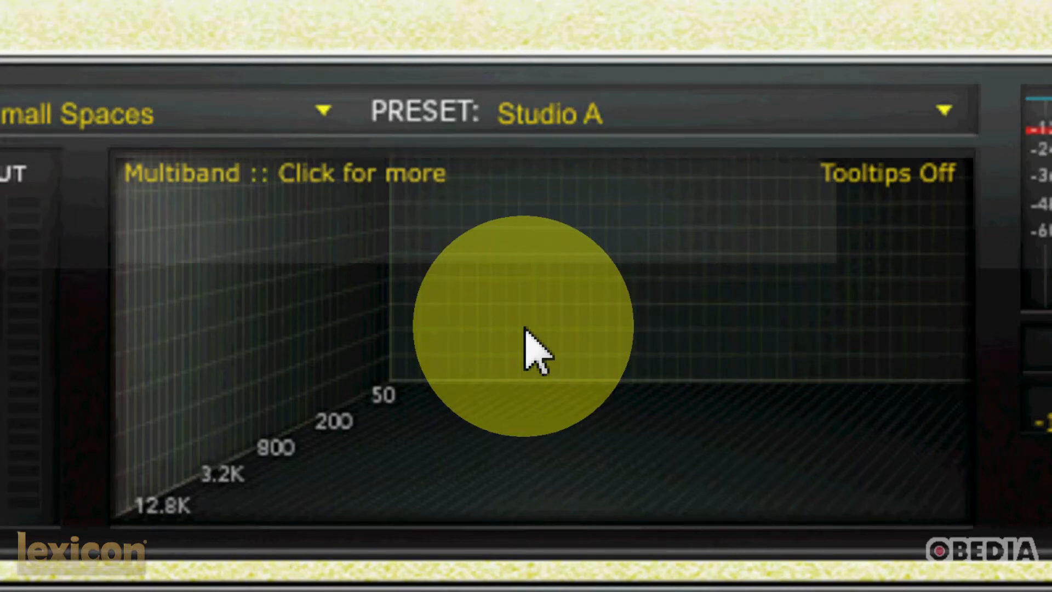
pyautogui.click(524, 329)
pyautogui.click(524, 329)
pyautogui.click(524, 330)
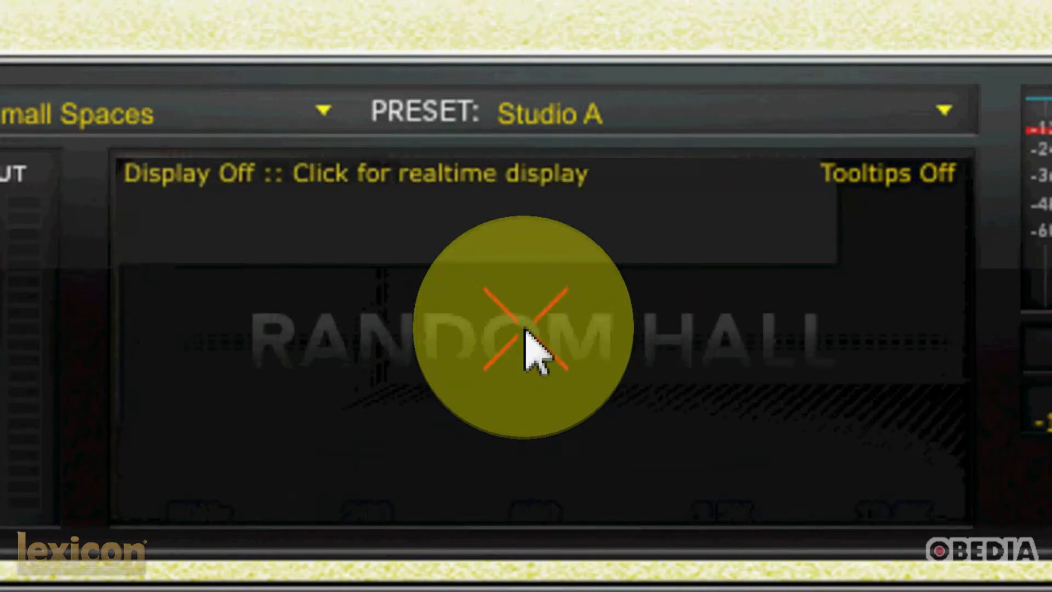
pyautogui.click(524, 329)
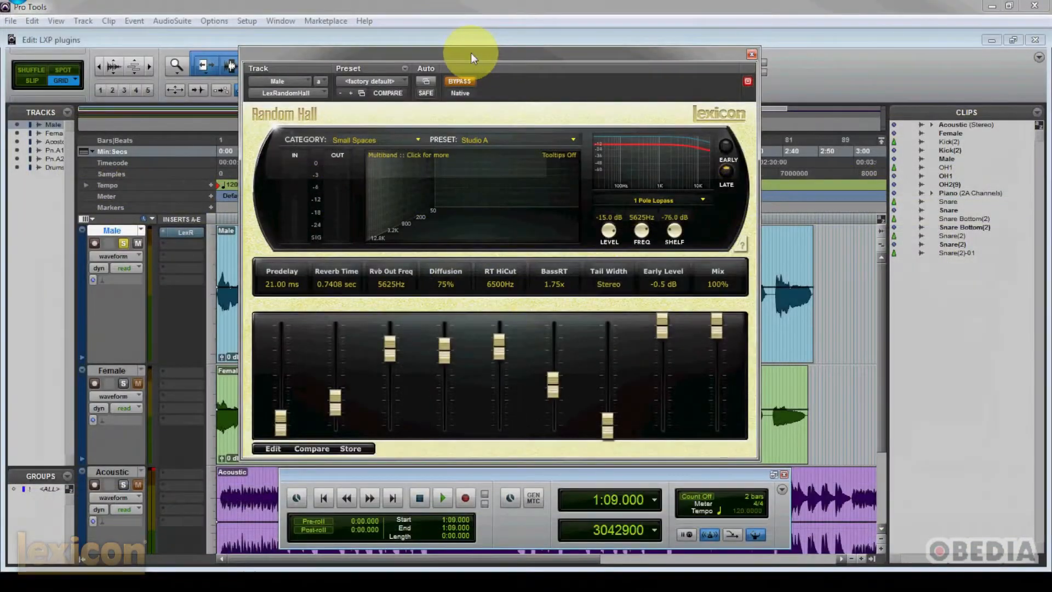
# - Move the Random Hall window aside to uncover the track waveforms and start playback from 1:09.000
pyautogui.moveTo(471, 53); pyautogui.dragTo(521, 63)
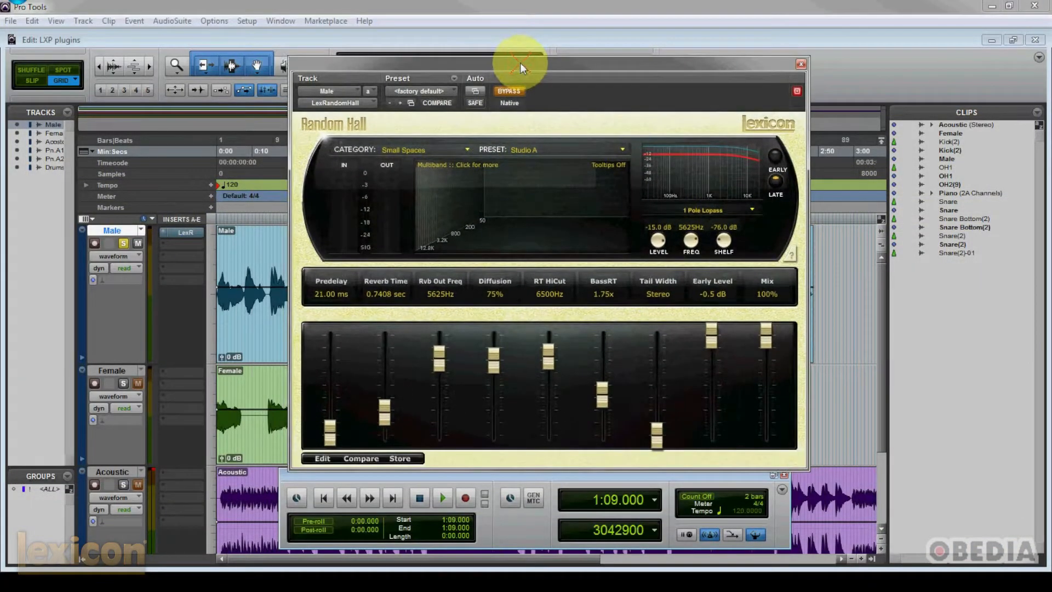
pyautogui.moveTo(545, 66); pyautogui.dragTo(787, 74)
pyautogui.moveTo(662, 73); pyautogui.dragTo(633, 67)
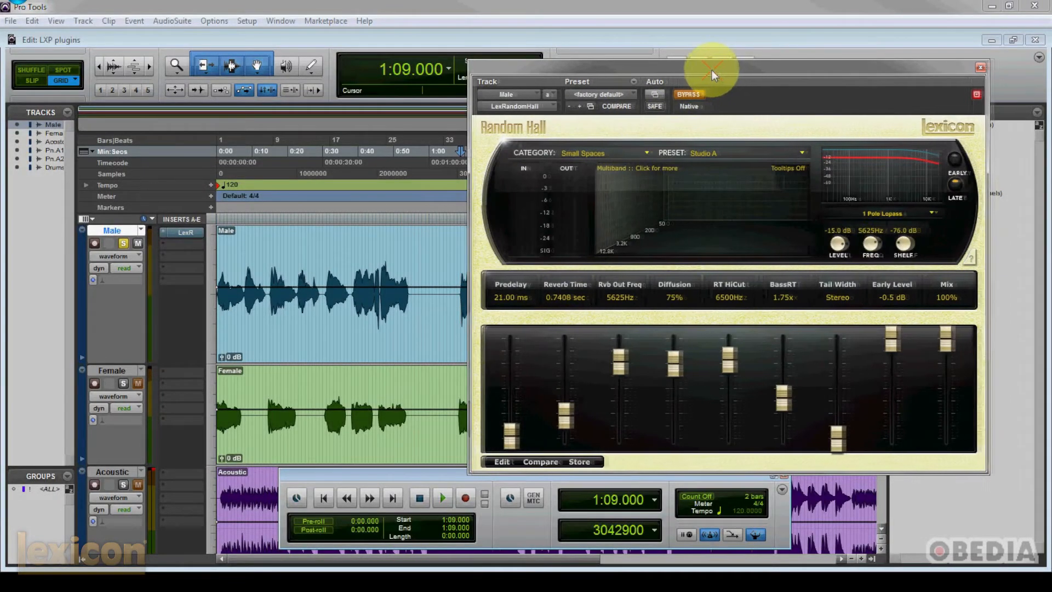
pyautogui.moveTo(713, 71); pyautogui.dragTo(729, 71)
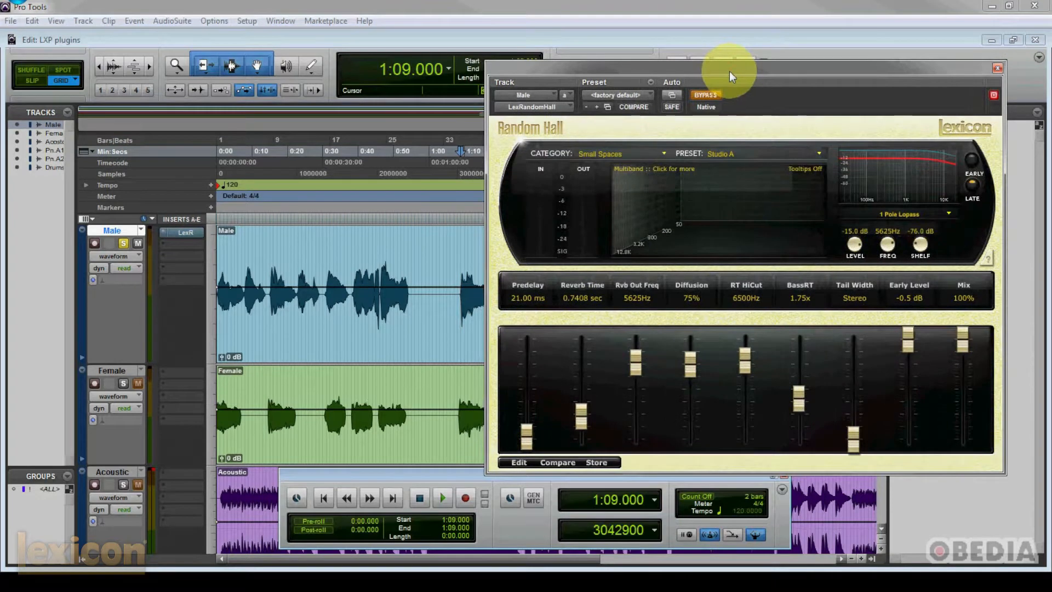
pyautogui.press('space')
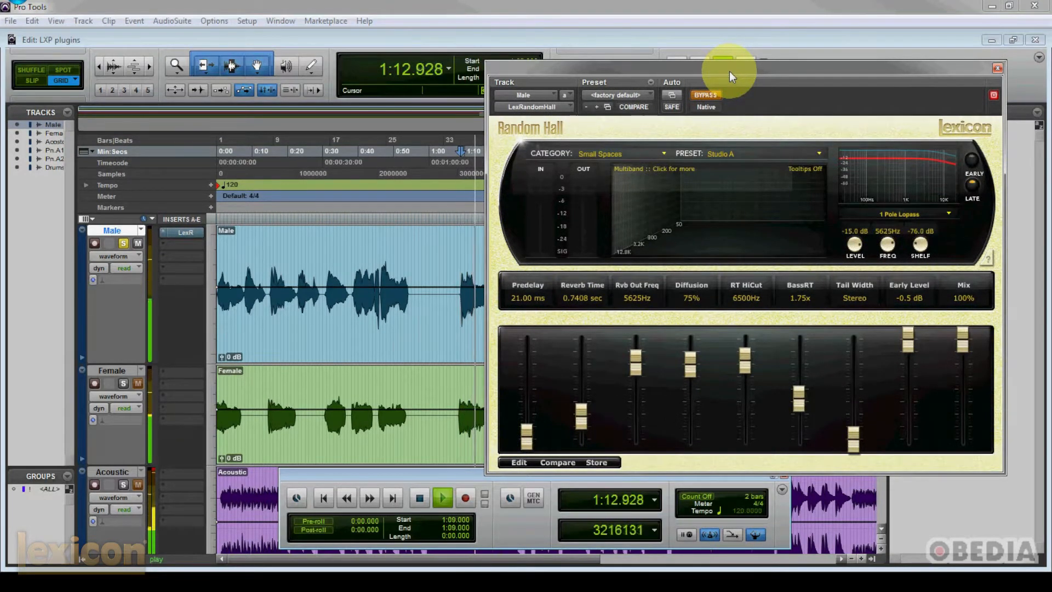
# - Stop playback, reposition the Random Hall window over the tracks and take the reverb out of bypass
pyautogui.moveTo(632, 68); pyautogui.dragTo(546, 66)
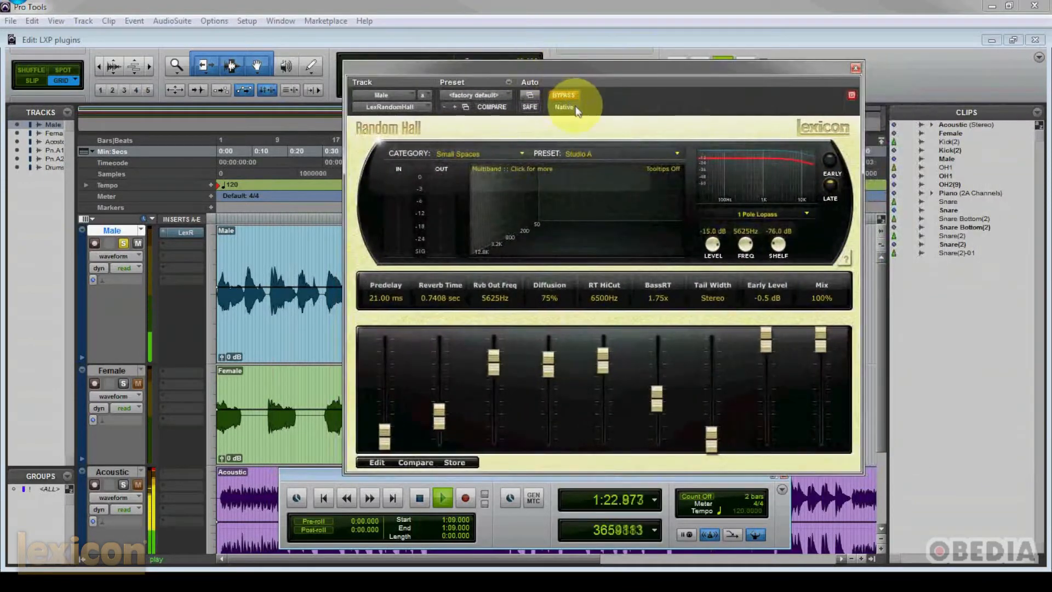
pyautogui.press('space')
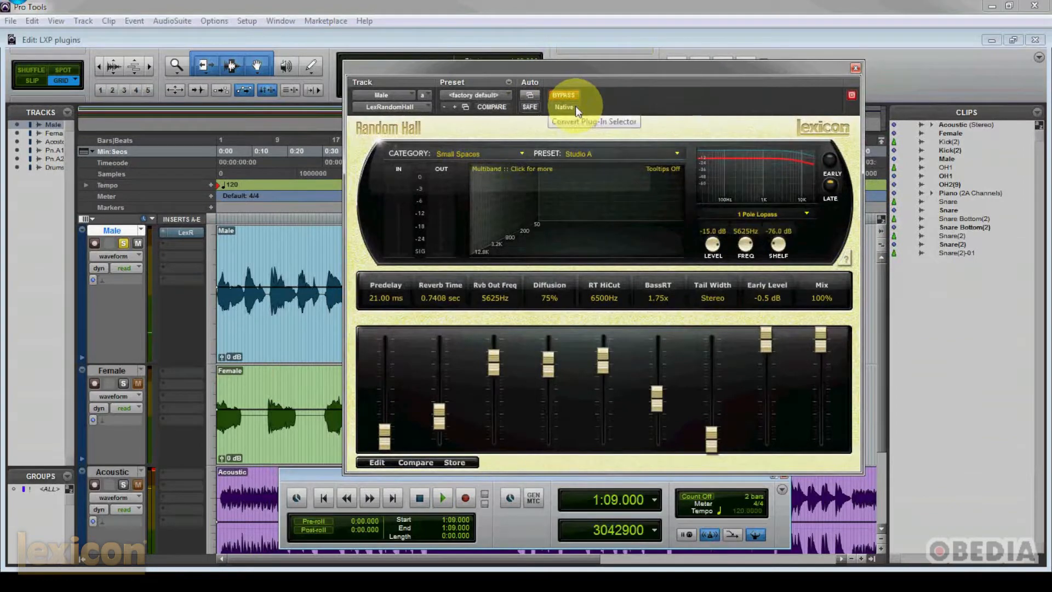
pyautogui.moveTo(580, 71); pyautogui.dragTo(524, 55)
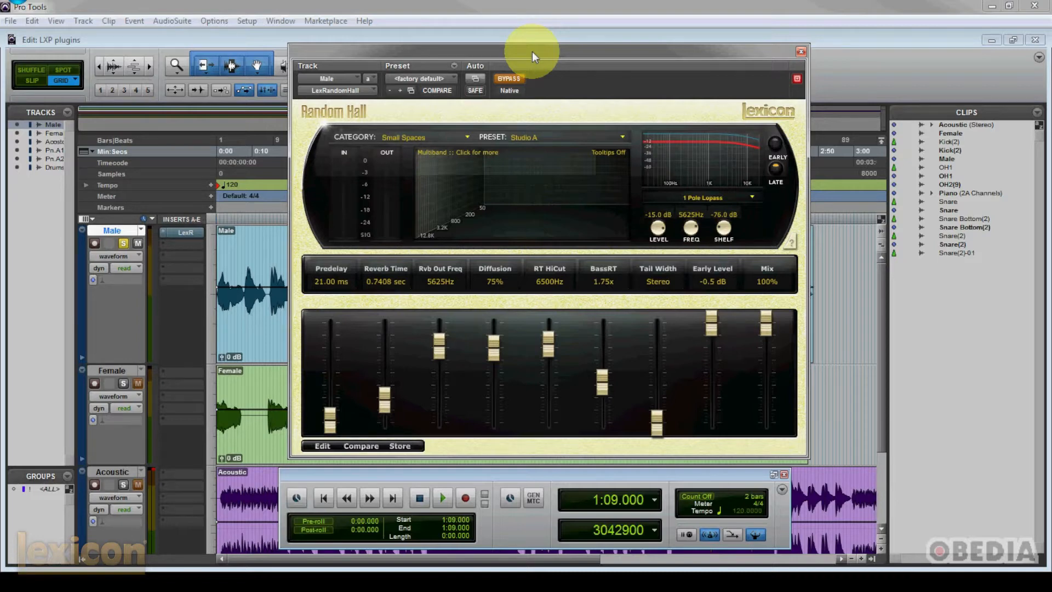
pyautogui.moveTo(534, 51)
pyautogui.mouseDown()
pyautogui.moveTo(548, 44)
pyautogui.moveTo(525, 58)
pyautogui.mouseUp()
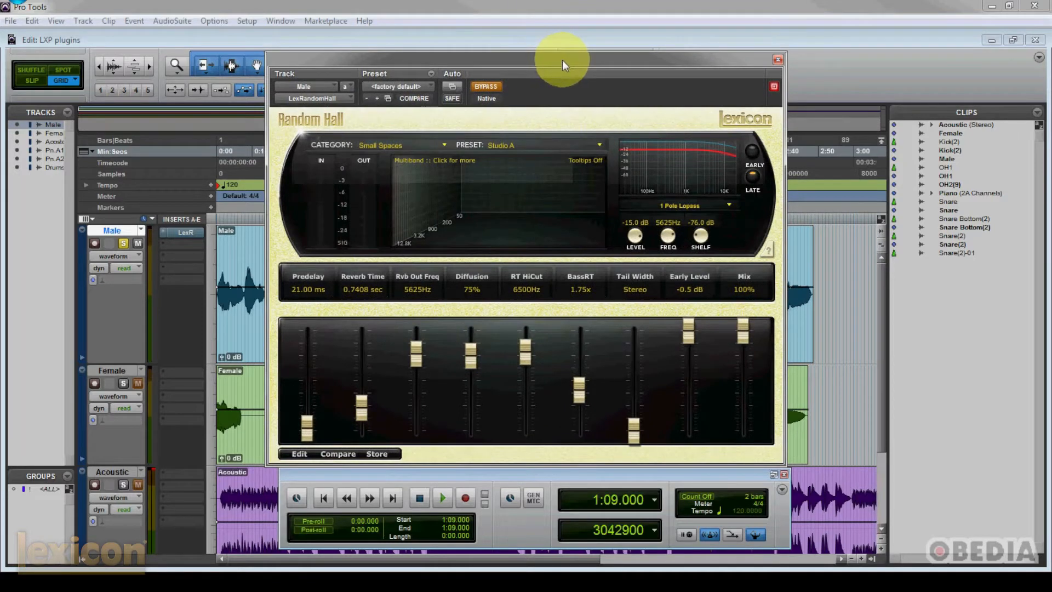
pyautogui.click(486, 86)
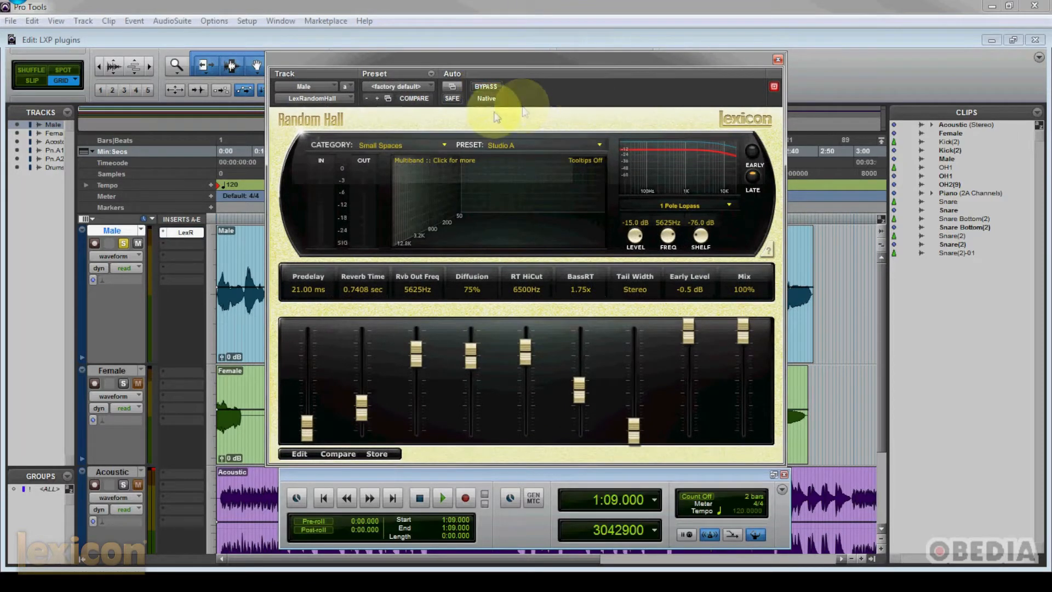
# - Look through the Small Spaces preset list and keep Studio A selected
pyautogui.click(436, 144)
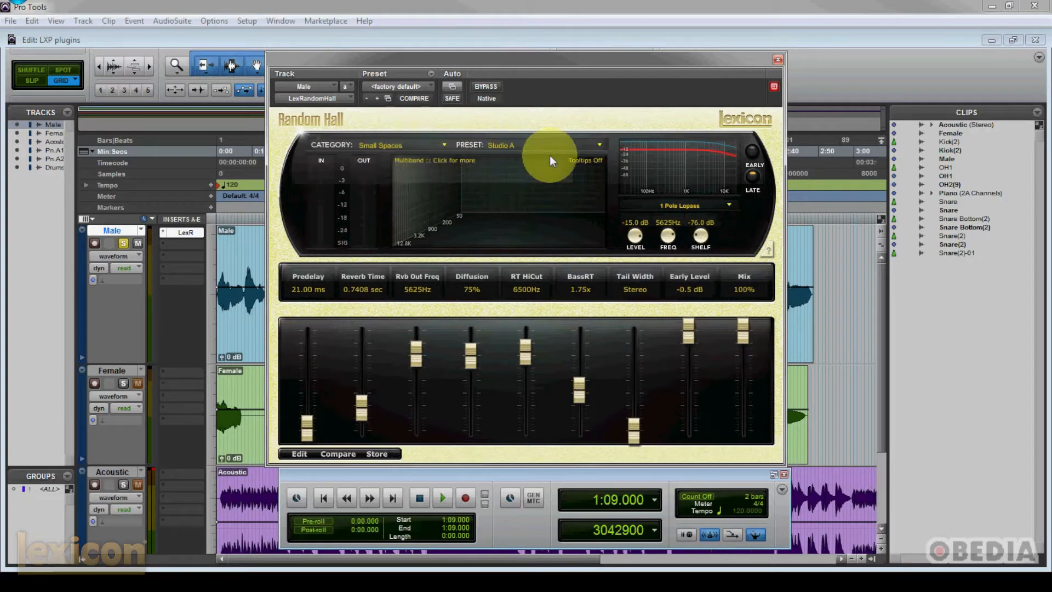
pyautogui.click(602, 146)
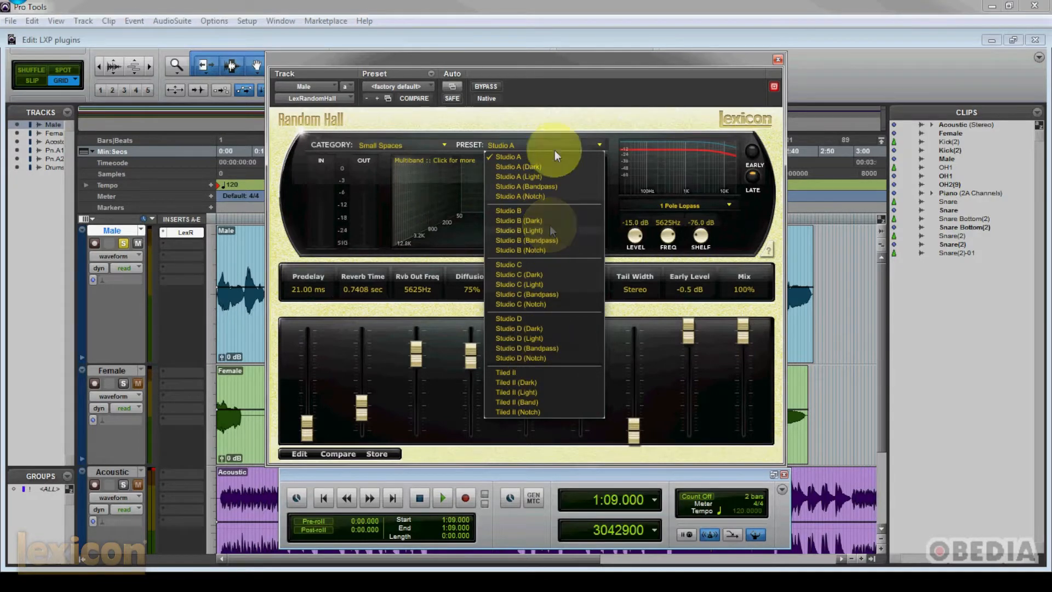
pyautogui.click(588, 142)
pyautogui.click(595, 140)
pyautogui.click(521, 156)
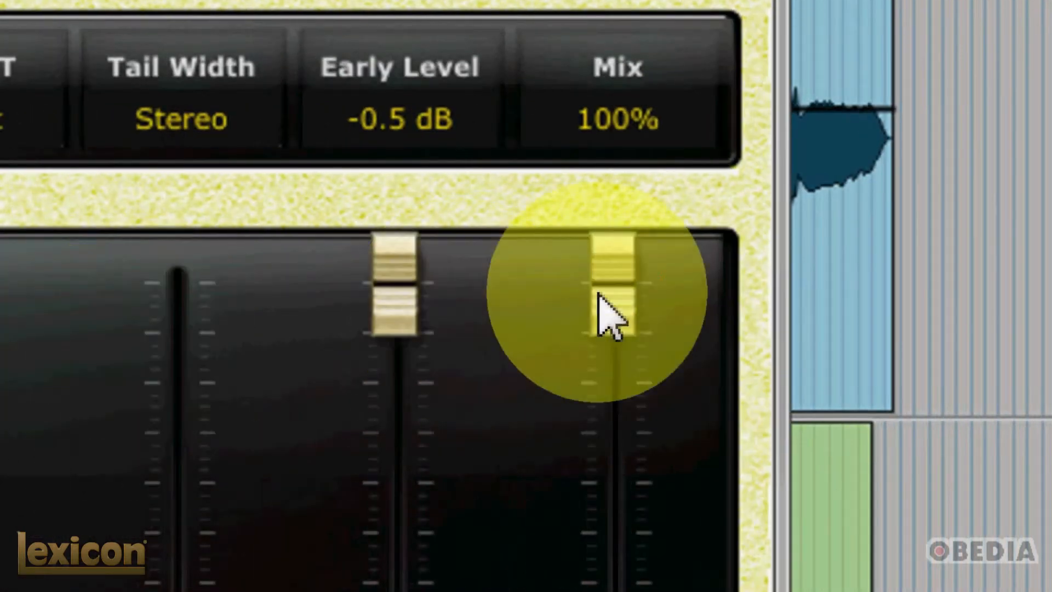
# - Lower the reverb's Mix to 72% and cycle the realtime display around to Multiband
pyautogui.moveTo(520, 315); pyautogui.dragTo(527, 368)
pyautogui.moveTo(637, 351); pyautogui.dragTo(624, 383)
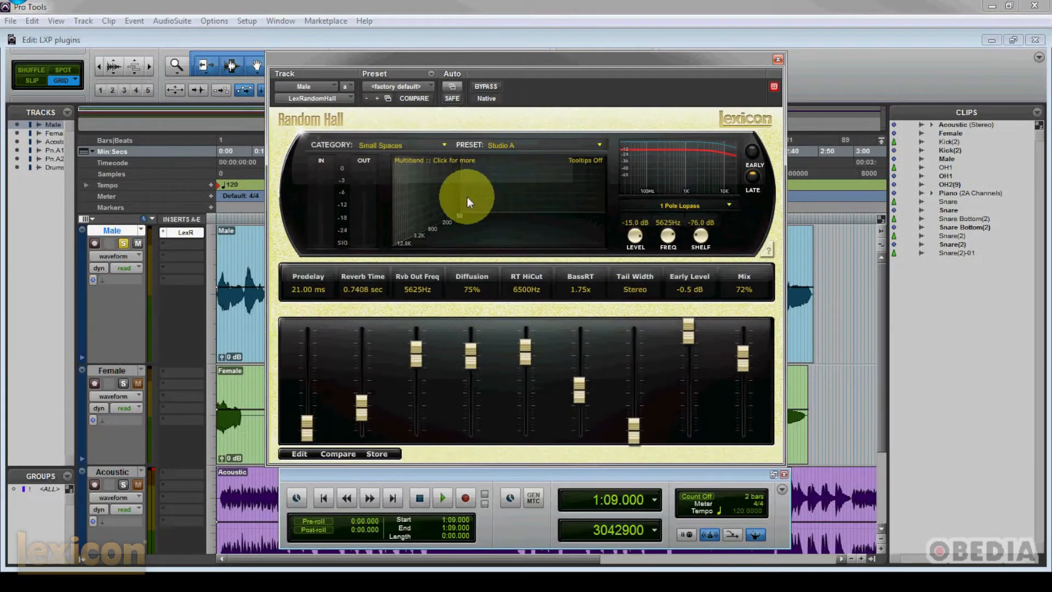
pyautogui.click(502, 201)
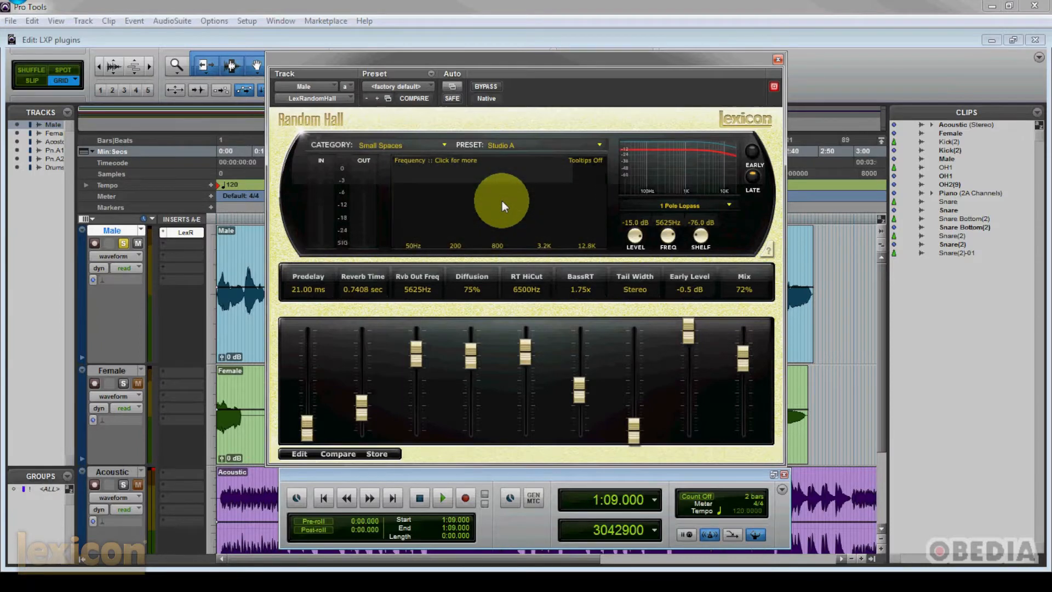
pyautogui.click(492, 195)
pyautogui.click(498, 195)
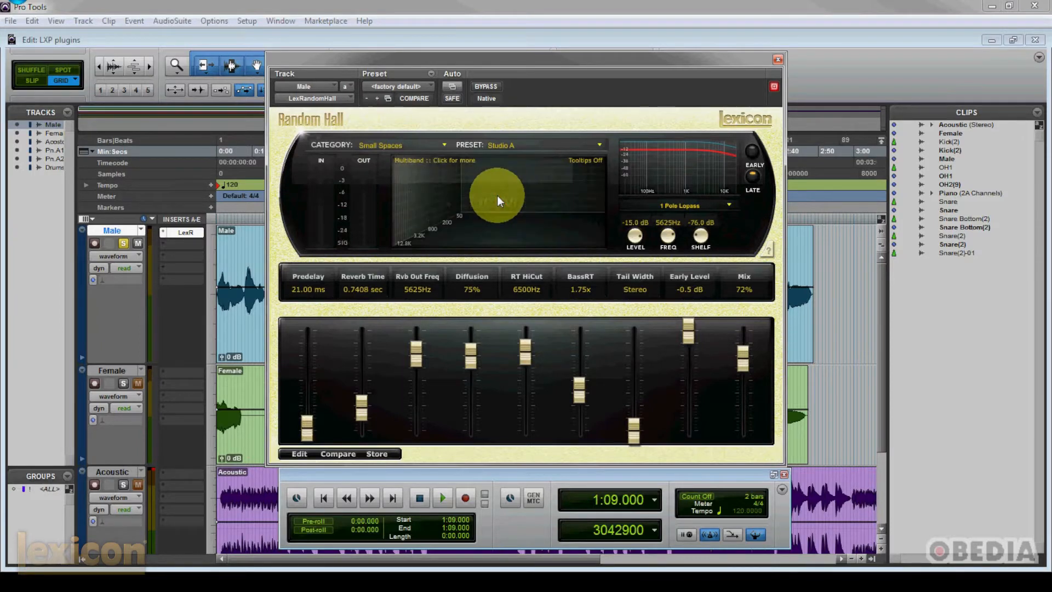
# - Play the session from 1:09.000 with Studio A, toggling the effect bypass to compare dry and wet, and stop playback
pyautogui.press('space')
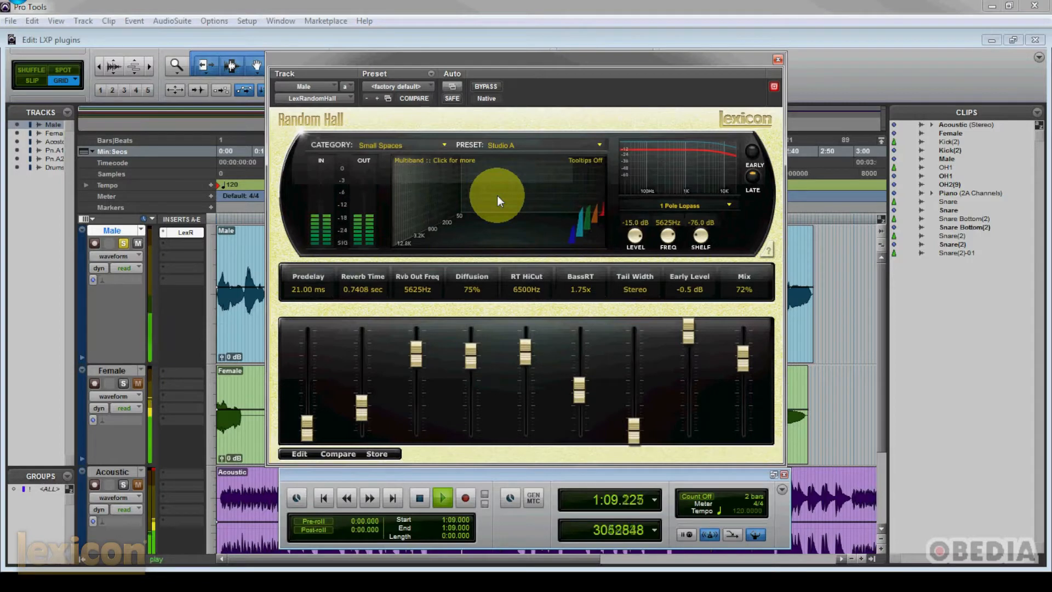
pyautogui.click(432, 353)
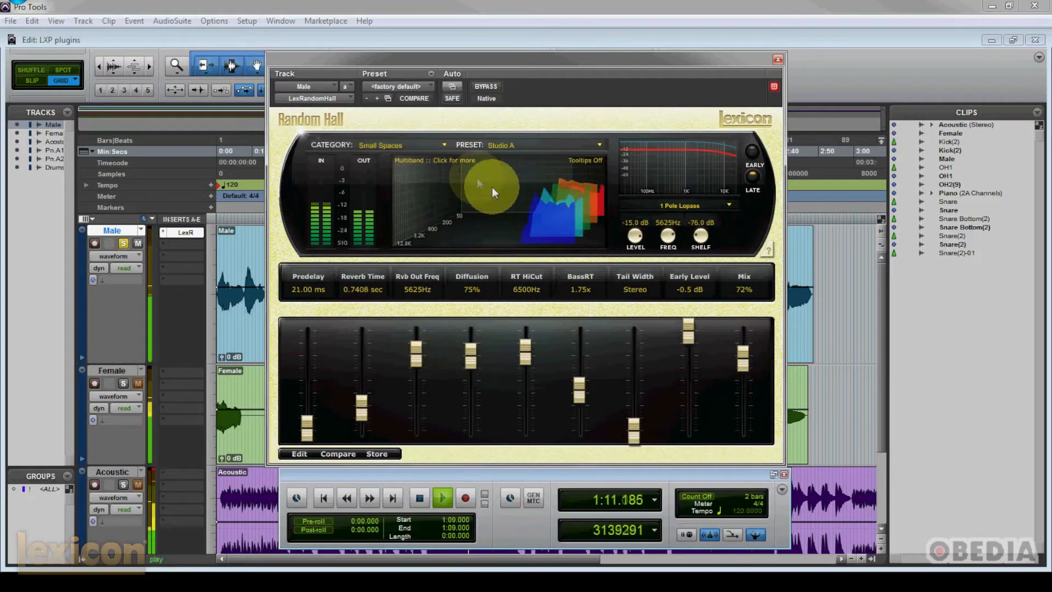
pyautogui.click(486, 87)
pyautogui.click(487, 88)
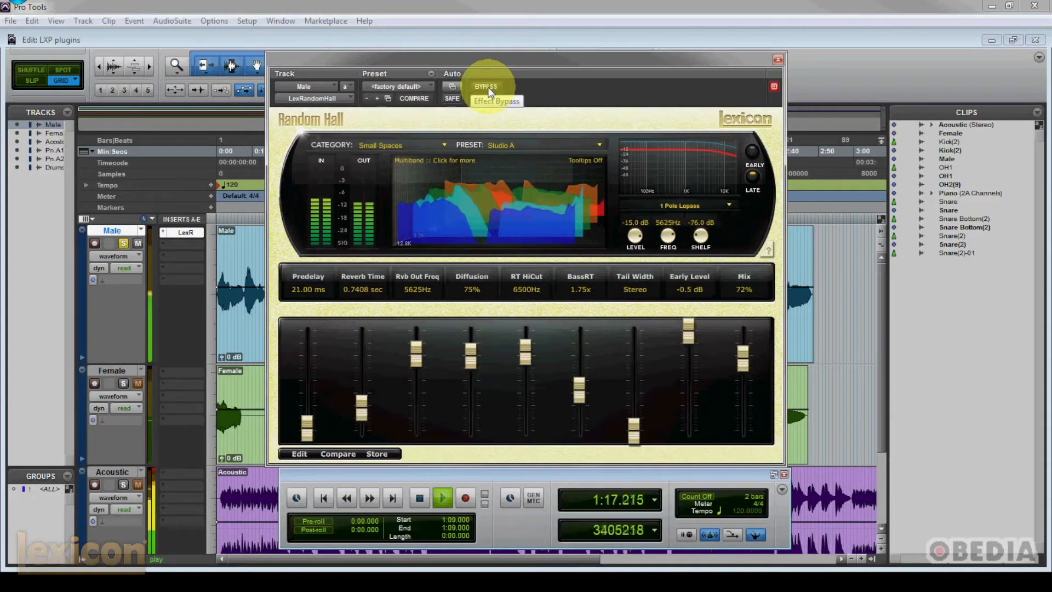
pyautogui.moveTo(582, 60); pyautogui.dragTo(577, 55)
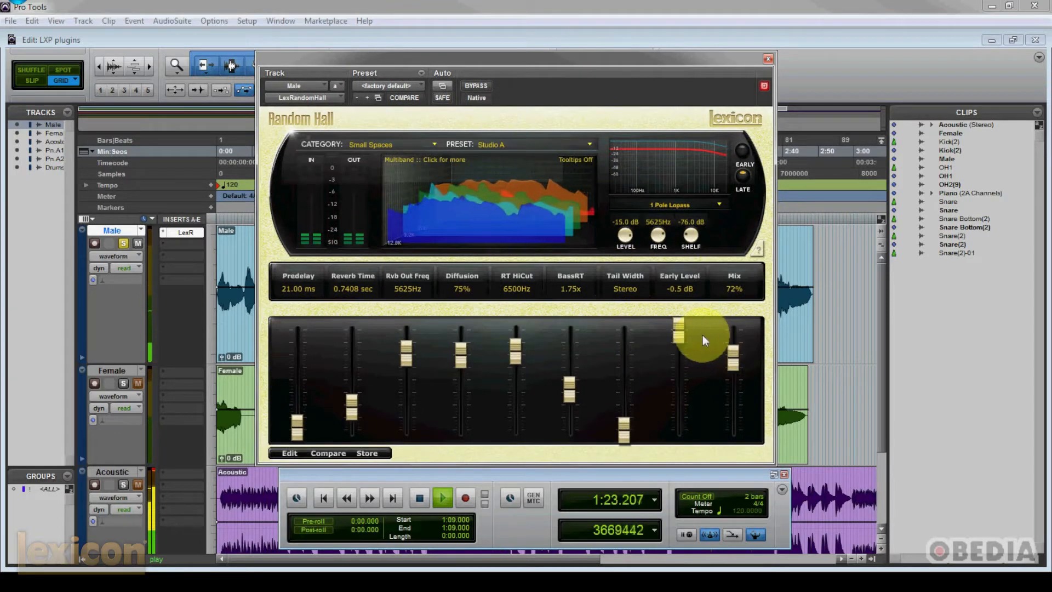
pyautogui.press('space')
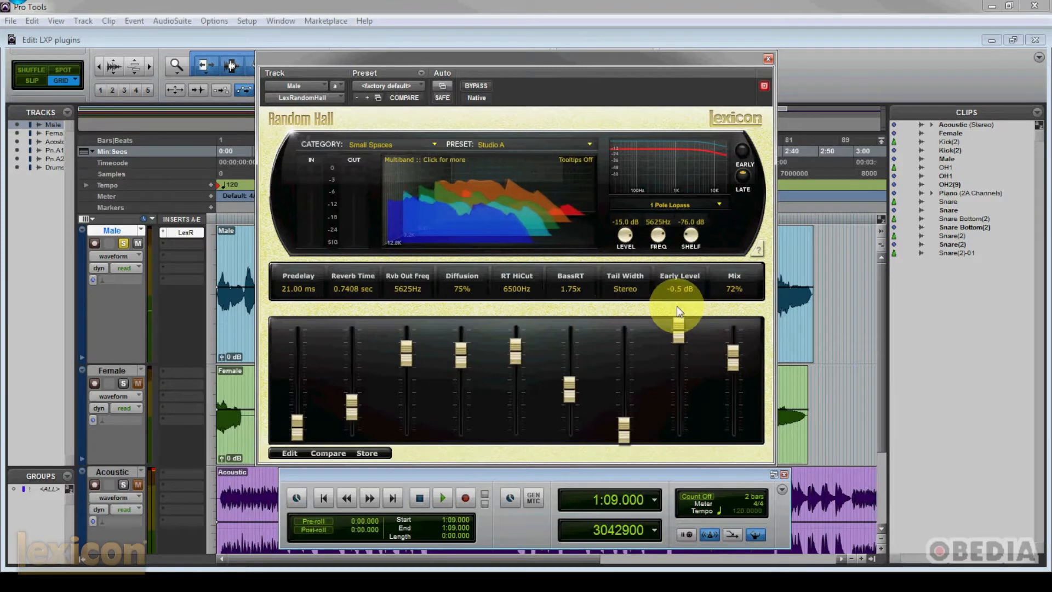
# - Load the Studio B preset and start playback from 1:09.000
pyautogui.click(589, 143)
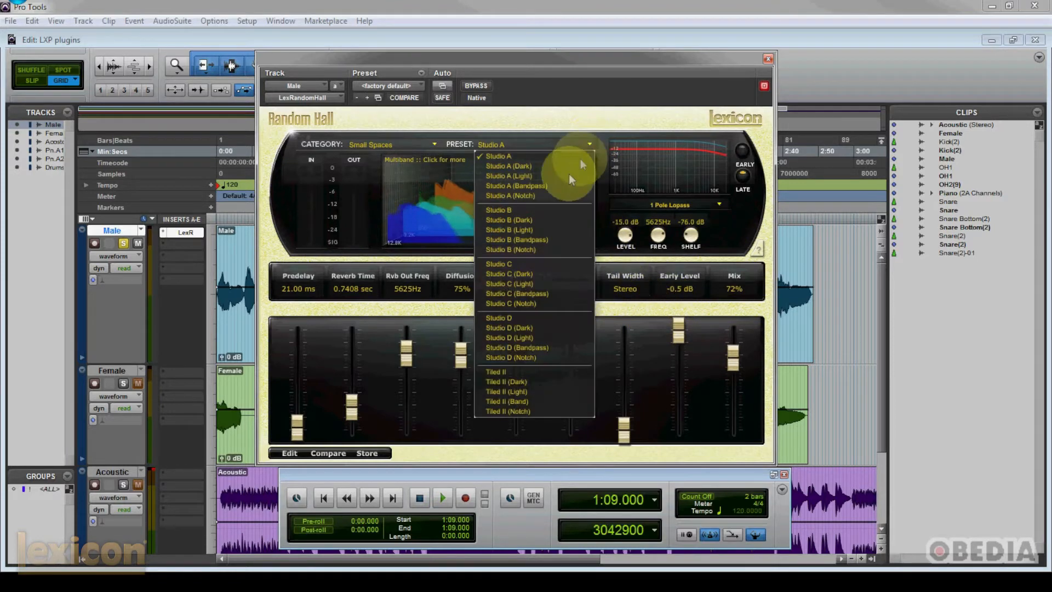
pyautogui.click(547, 214)
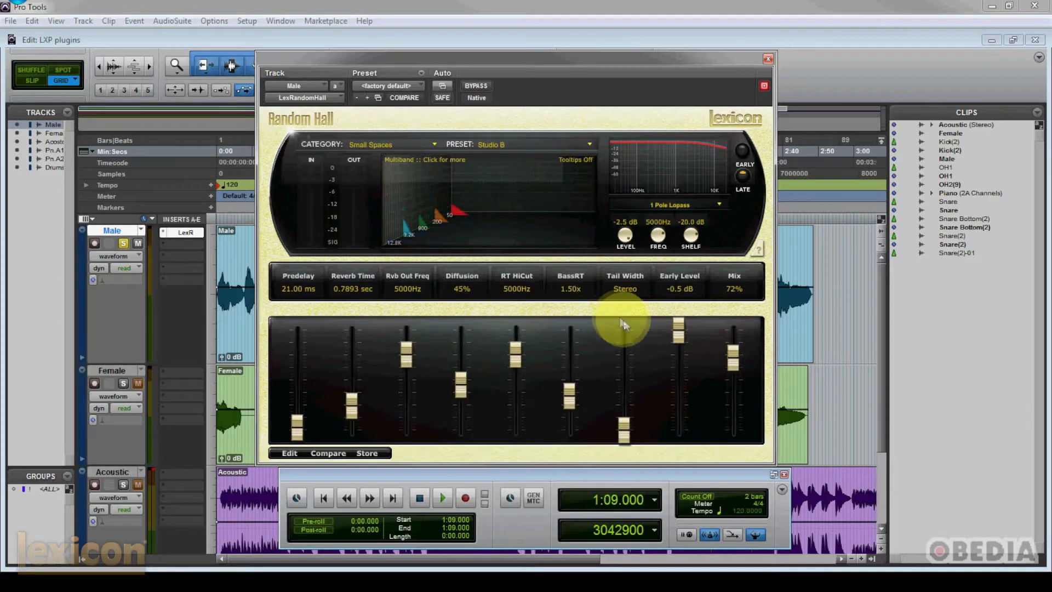
pyautogui.press('space')
# - Set Predelay to 388 ms, Rvb Out Freq to 2875 Hz and Diffusion to 66% during playback, and stop it
pyautogui.moveTo(296, 423); pyautogui.dragTo(298, 392)
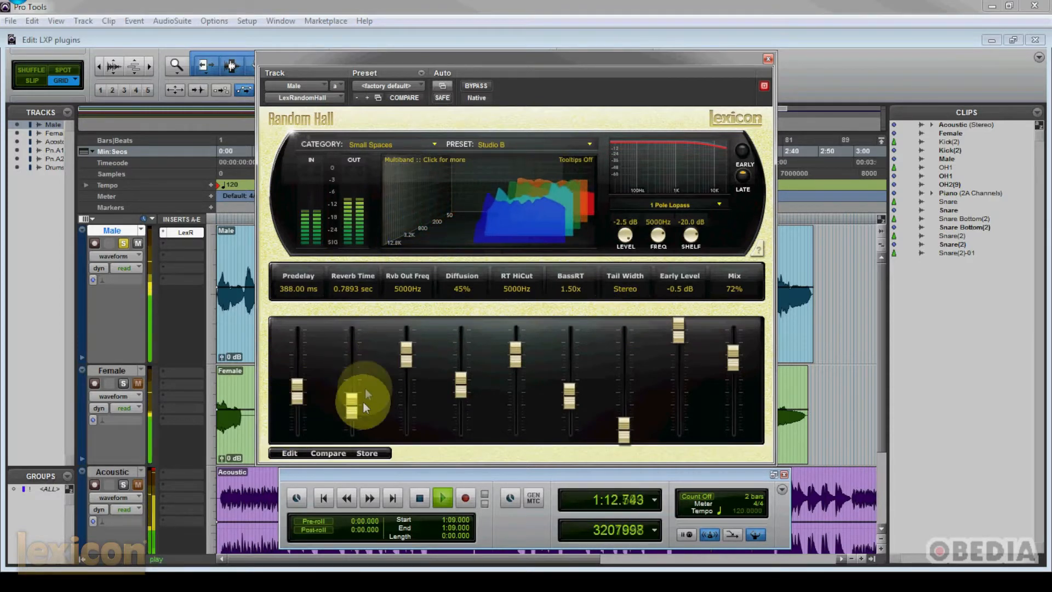
pyautogui.moveTo(404, 357); pyautogui.dragTo(464, 366)
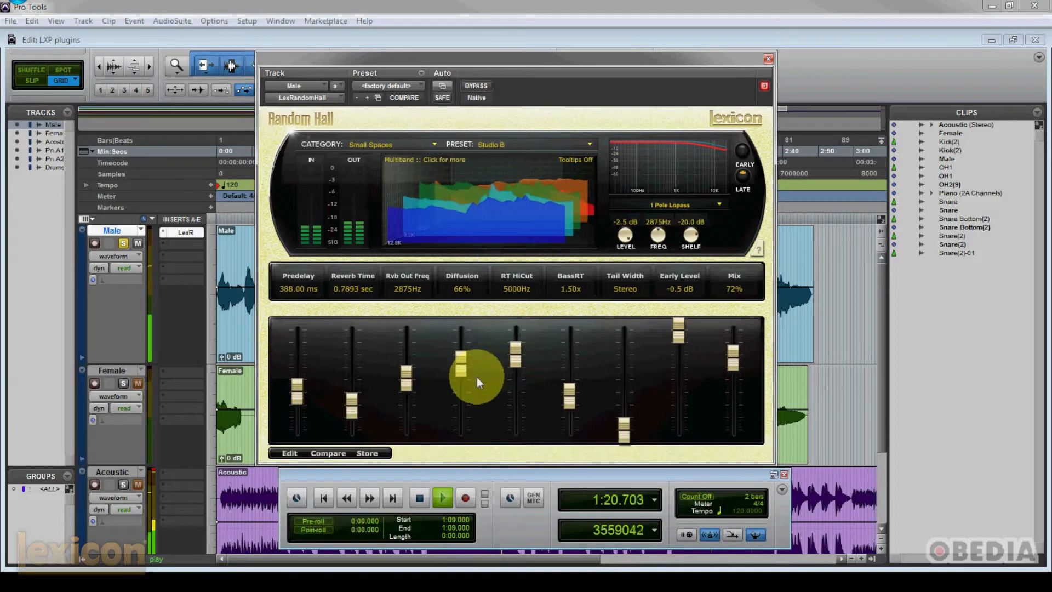
pyautogui.press('space')
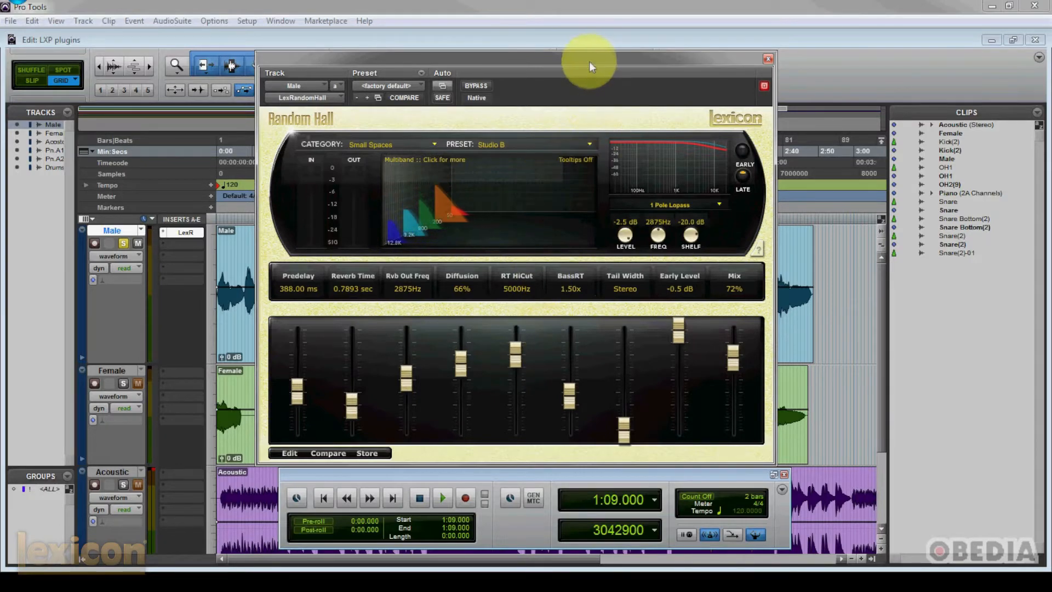
# - Switch the reverb to the Small Halls category with the Small RHall 1 preset and audition it from 1:09.000
pyautogui.moveTo(590, 61); pyautogui.dragTo(577, 61)
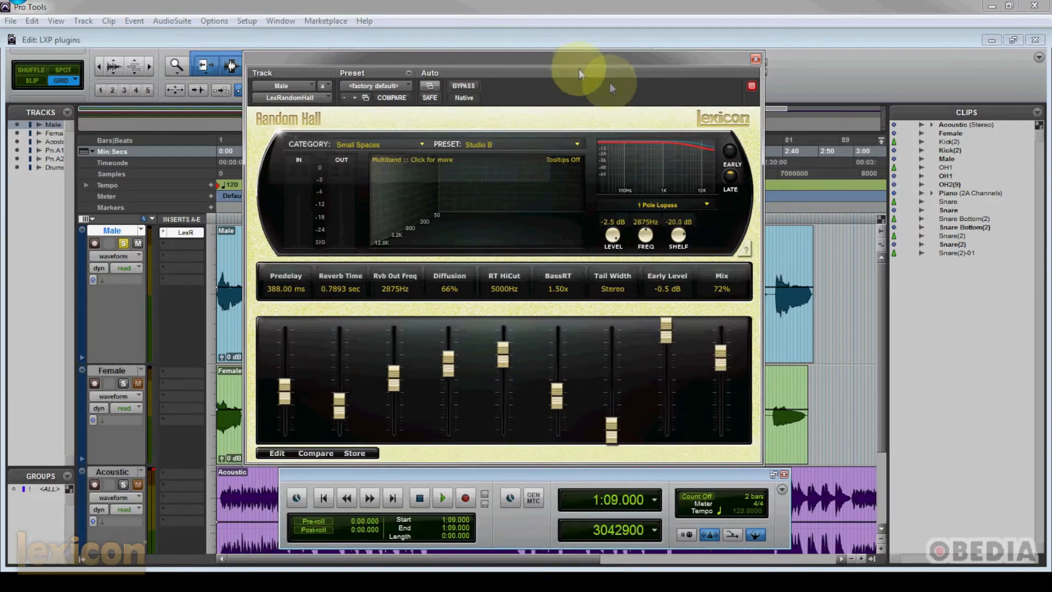
pyautogui.moveTo(582, 61); pyautogui.dragTo(576, 56)
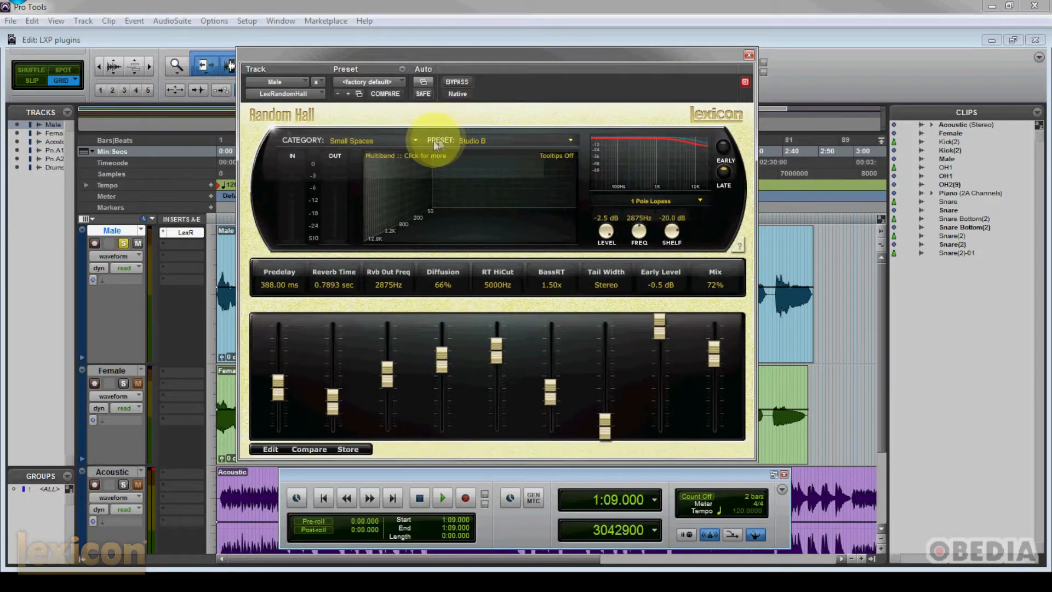
pyautogui.click(416, 141)
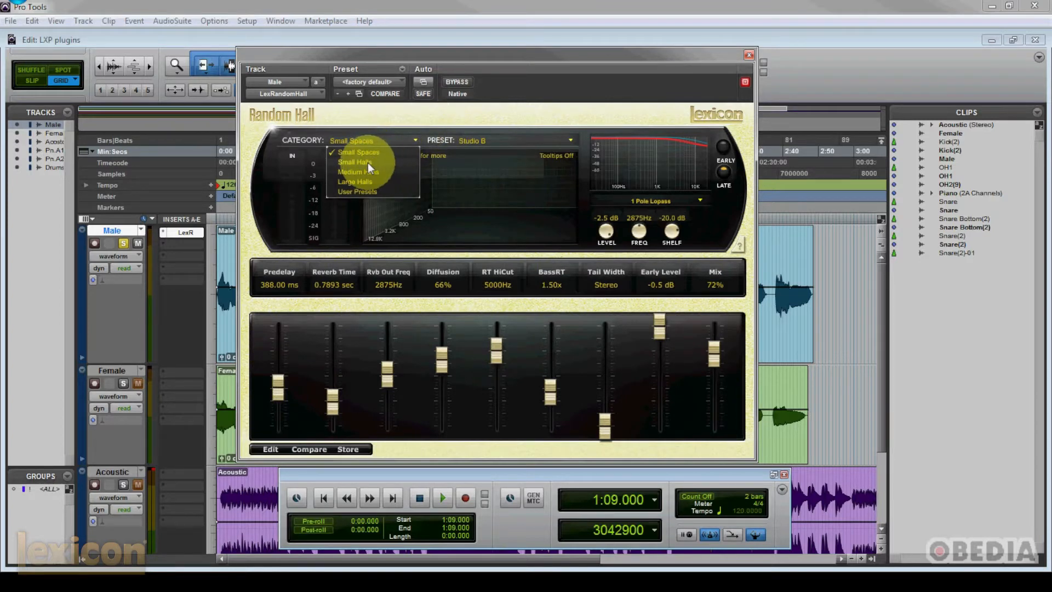
pyautogui.click(367, 162)
pyautogui.click(572, 141)
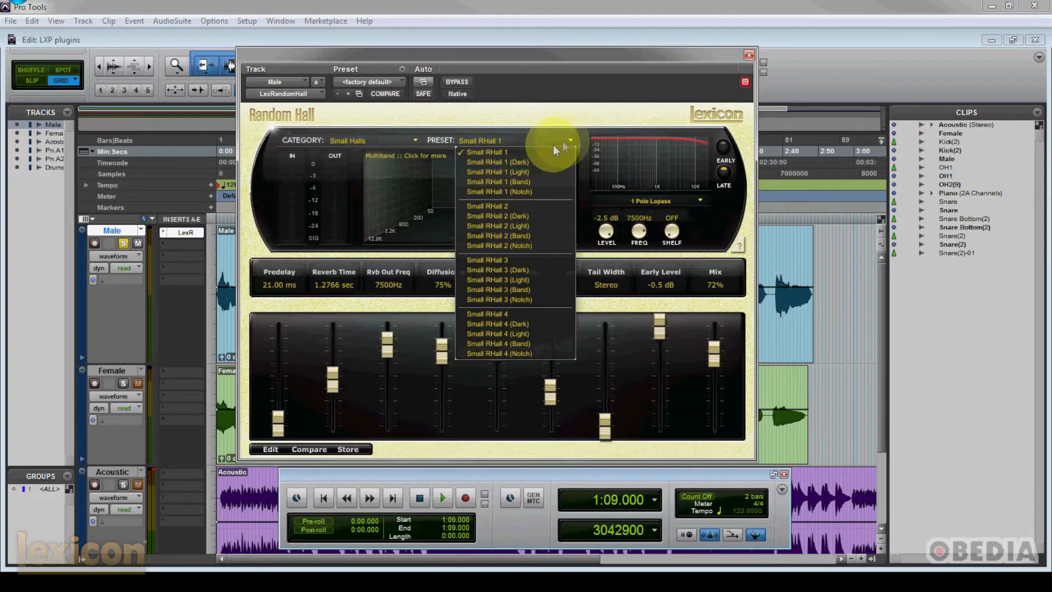
pyautogui.click(498, 151)
pyautogui.press('space')
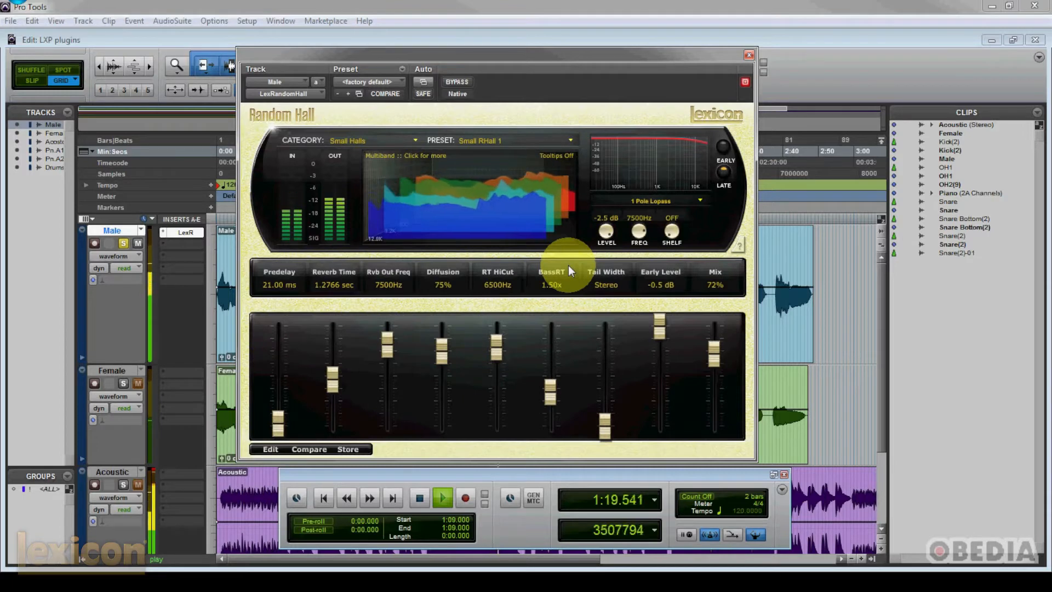
pyautogui.press('space')
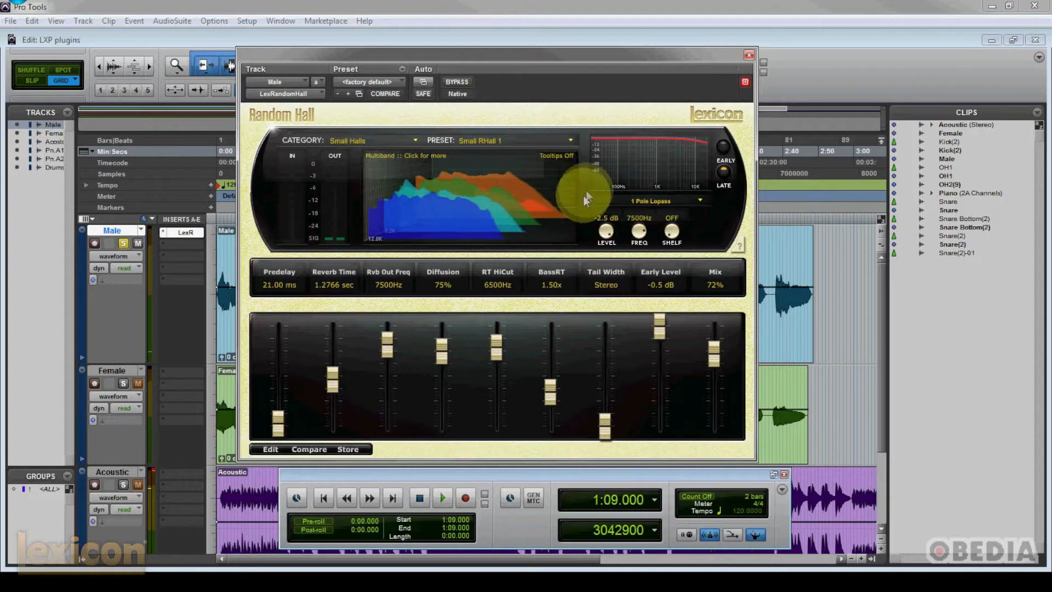
# - Load the Small RHall 4 (Notch) preset and lower its Early Level to -29.0 dB during playback
pyautogui.click(569, 141)
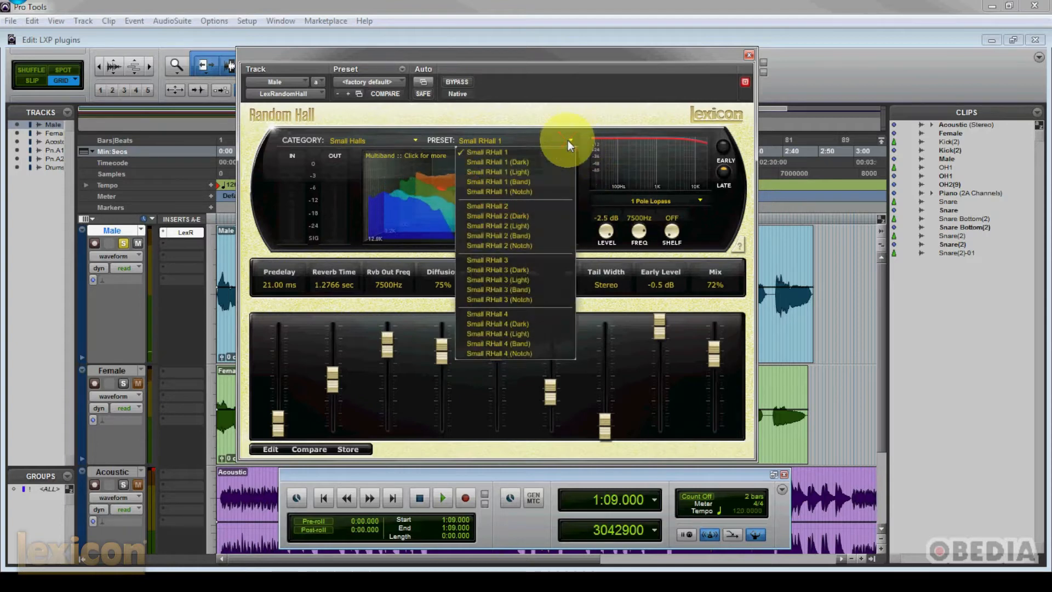
pyautogui.click(529, 353)
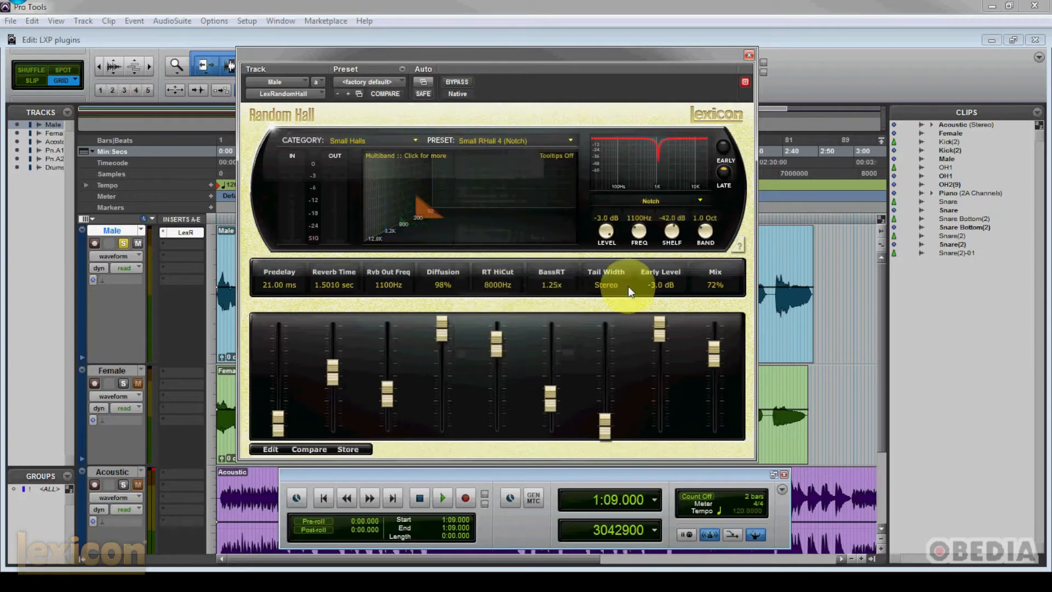
pyautogui.press('space')
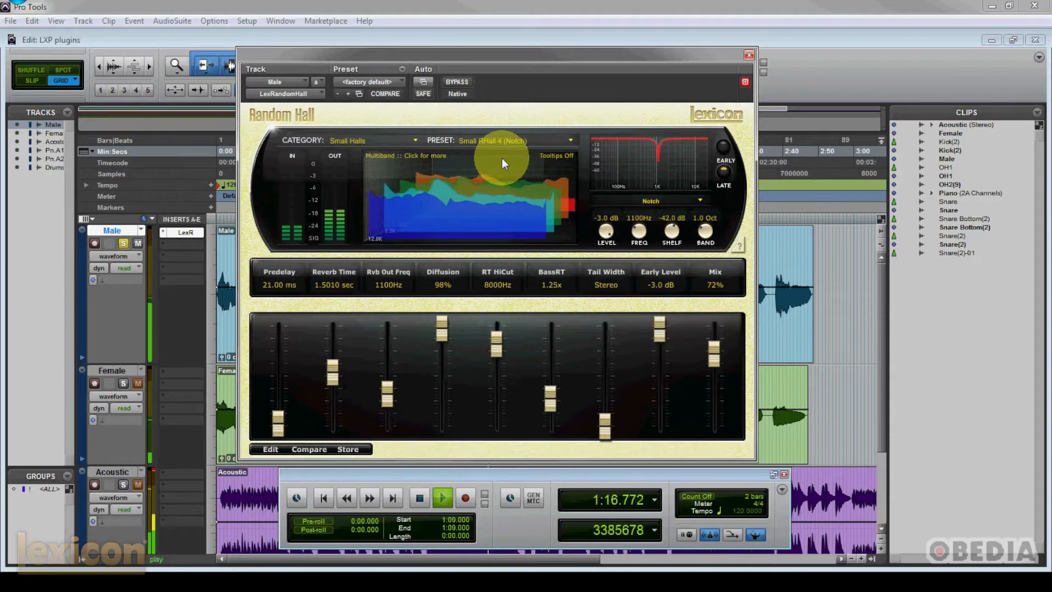
pyautogui.moveTo(645, 345); pyautogui.dragTo(662, 357)
# - Change the preset to Small RHall 2 (Dark) while the session plays, and stop playback after hearing it
pyautogui.click(570, 141)
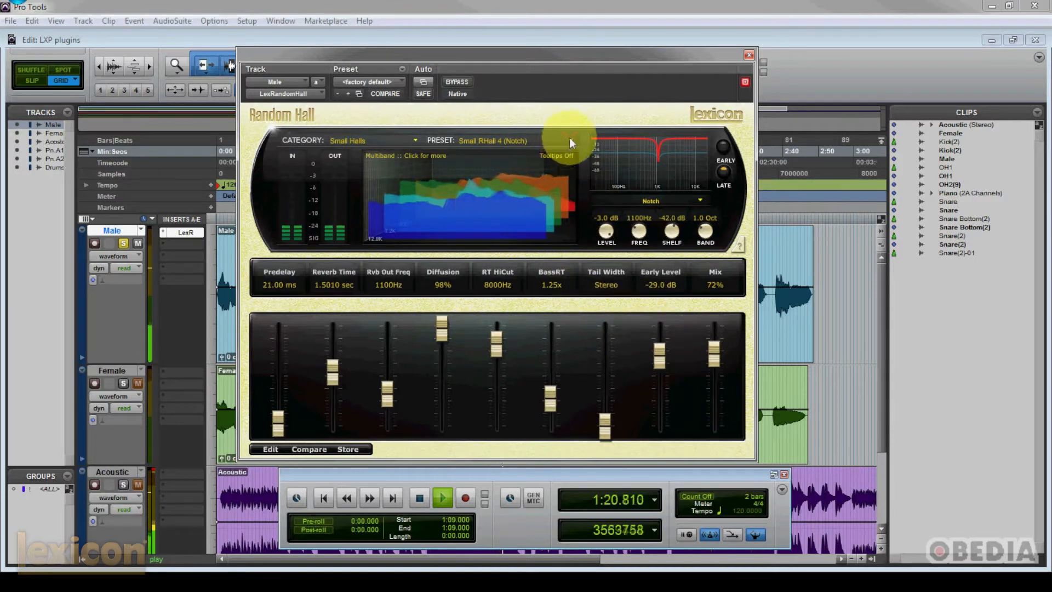
pyautogui.click(530, 215)
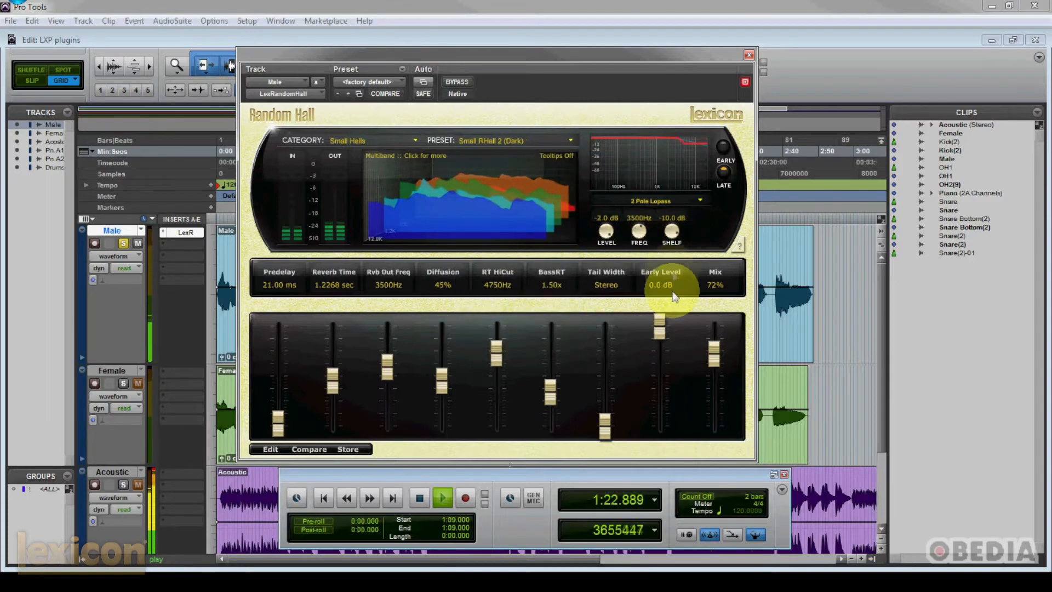
pyautogui.press('space')
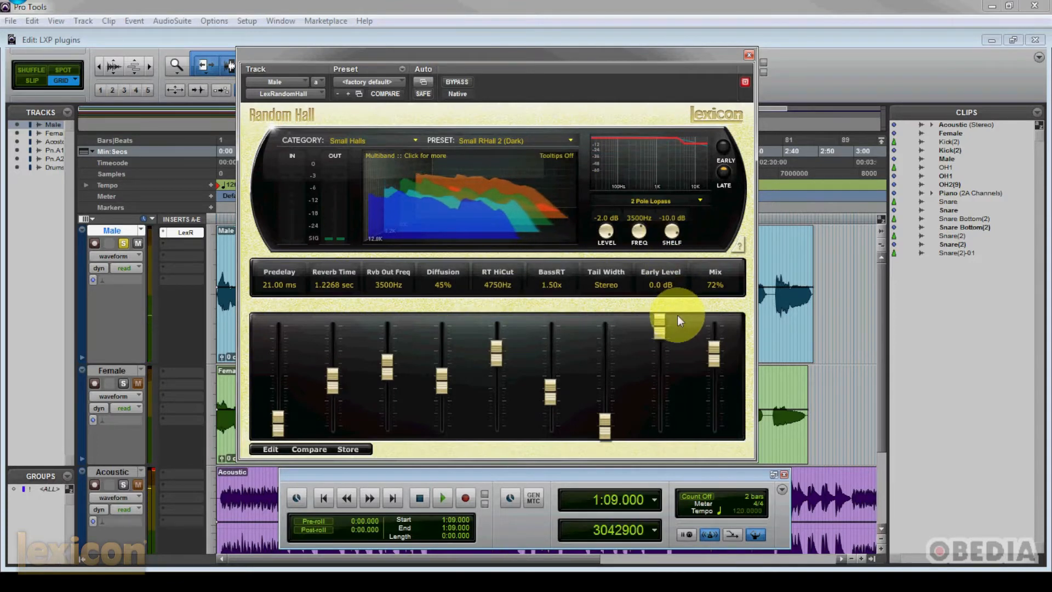
# - Load the Small RHall 2 (Band) preset and switch the reverb category to Medium Halls
pyautogui.click(565, 142)
pyautogui.click(529, 238)
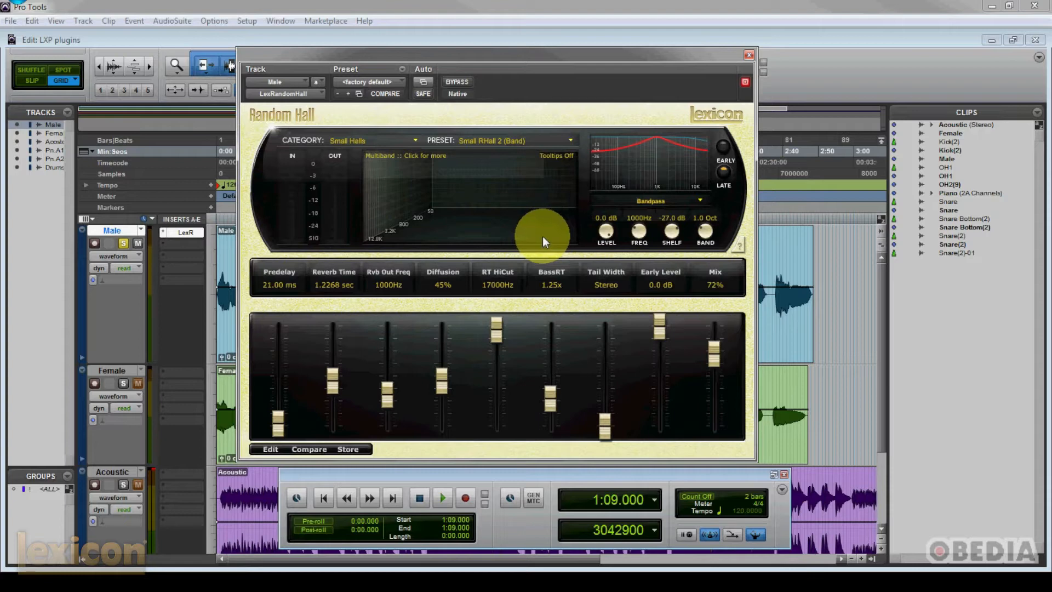
pyautogui.click(415, 141)
pyautogui.click(374, 172)
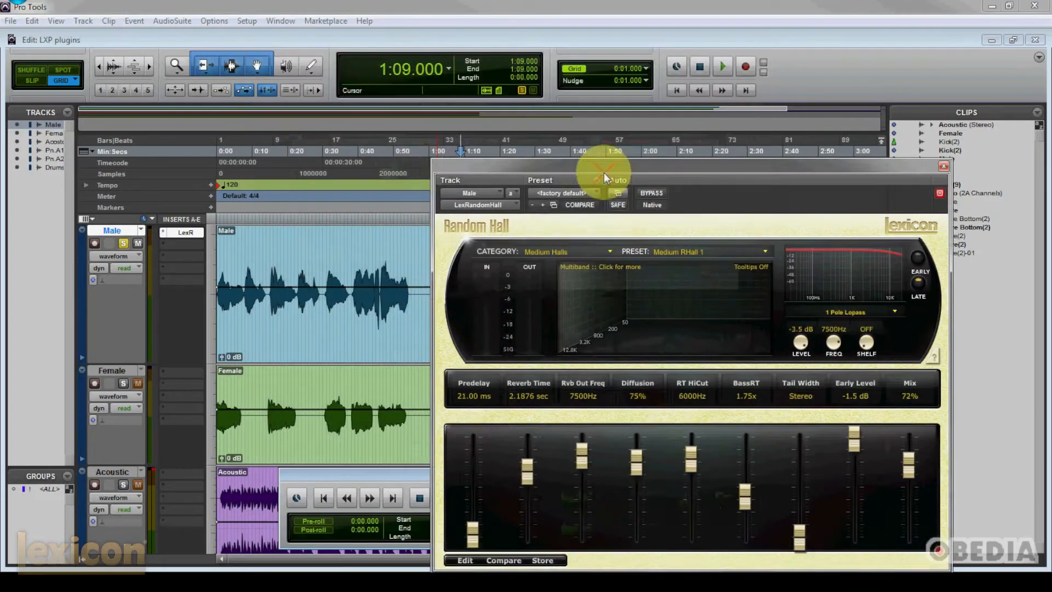
# - Set the playback position to 1:48.000, load the Medium RHall 2 (Dark) preset and start playback
pyautogui.moveTo(604, 171); pyautogui.dragTo(210, 125)
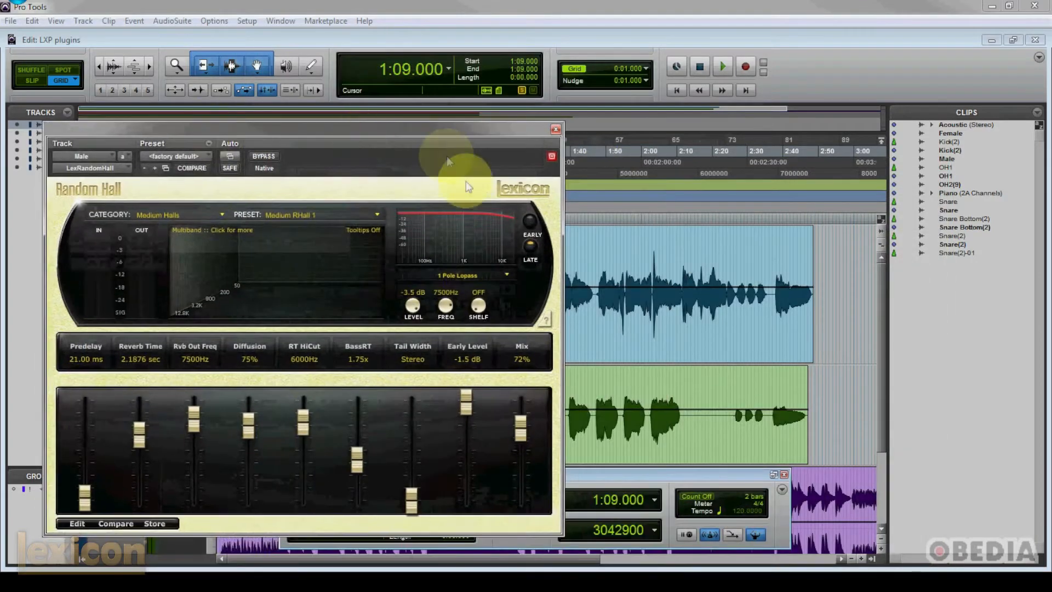
pyautogui.click(602, 235)
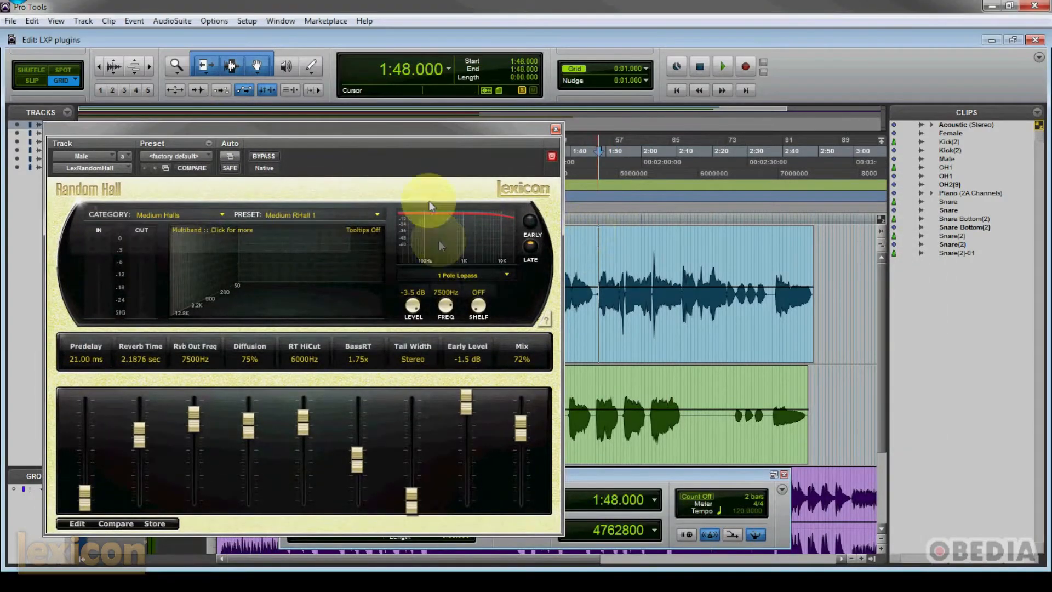
pyautogui.moveTo(427, 131); pyautogui.dragTo(470, 80)
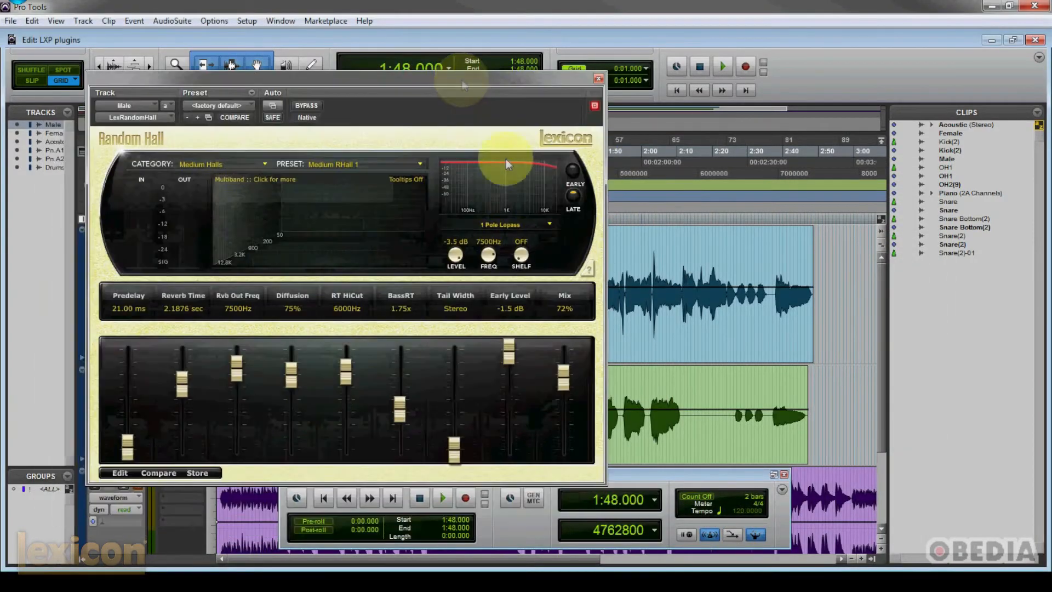
pyautogui.click(420, 163)
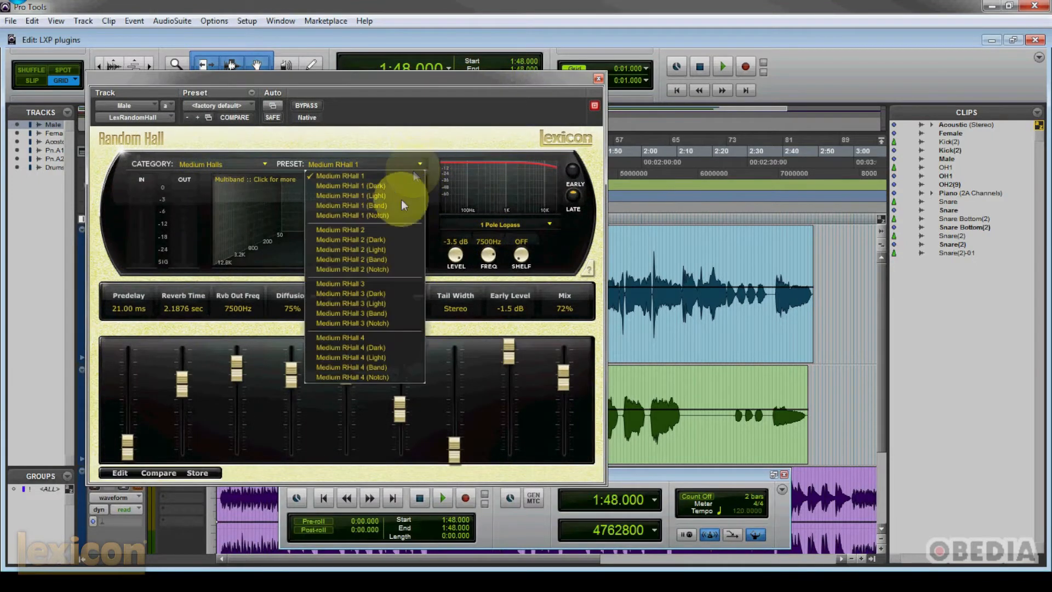
pyautogui.click(399, 239)
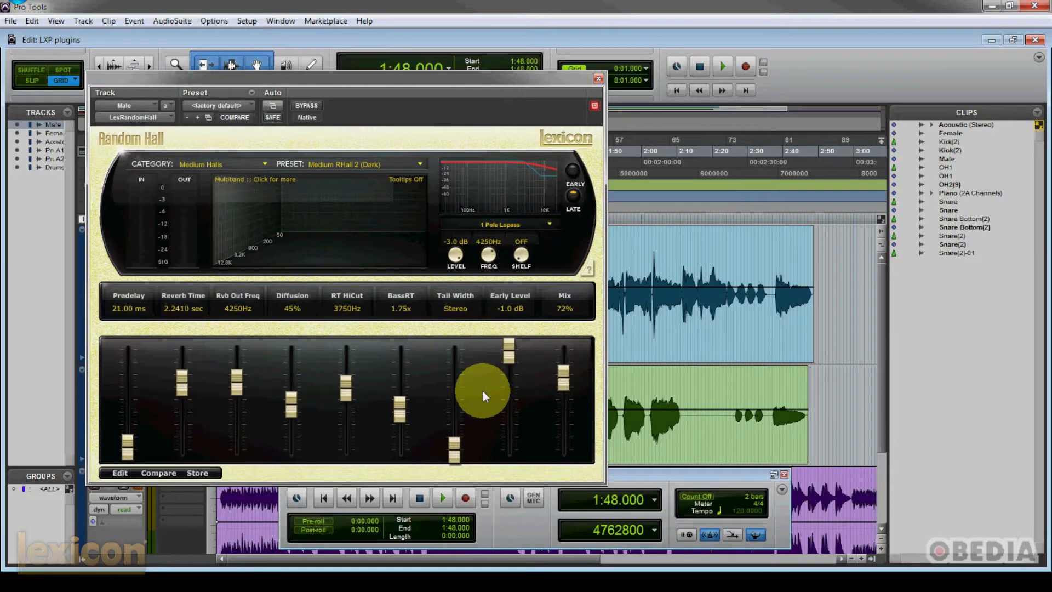
pyautogui.press('space')
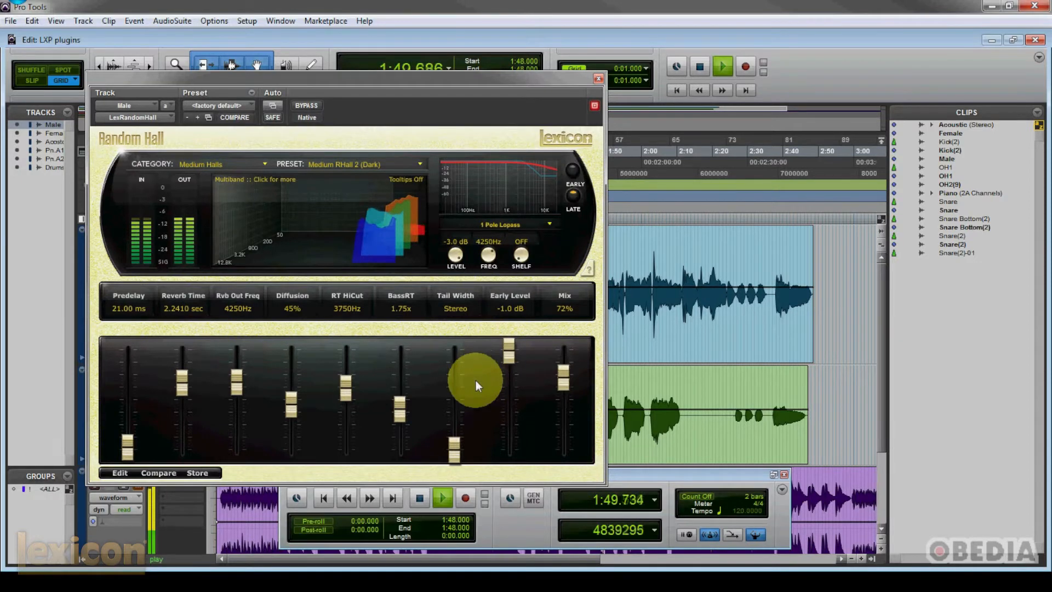
# - Lower Reverb Time to 0.9221 sec, Diffusion to 16% and RT HiCut to 2350 Hz during playback
pyautogui.moveTo(166, 374); pyautogui.dragTo(180, 421)
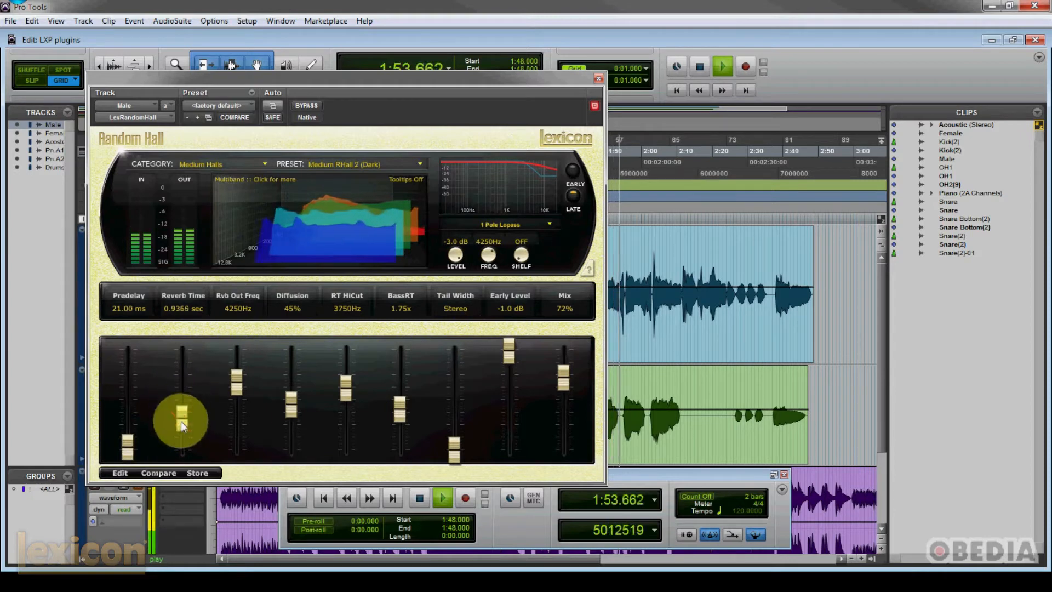
pyautogui.moveTo(291, 408); pyautogui.dragTo(291, 435)
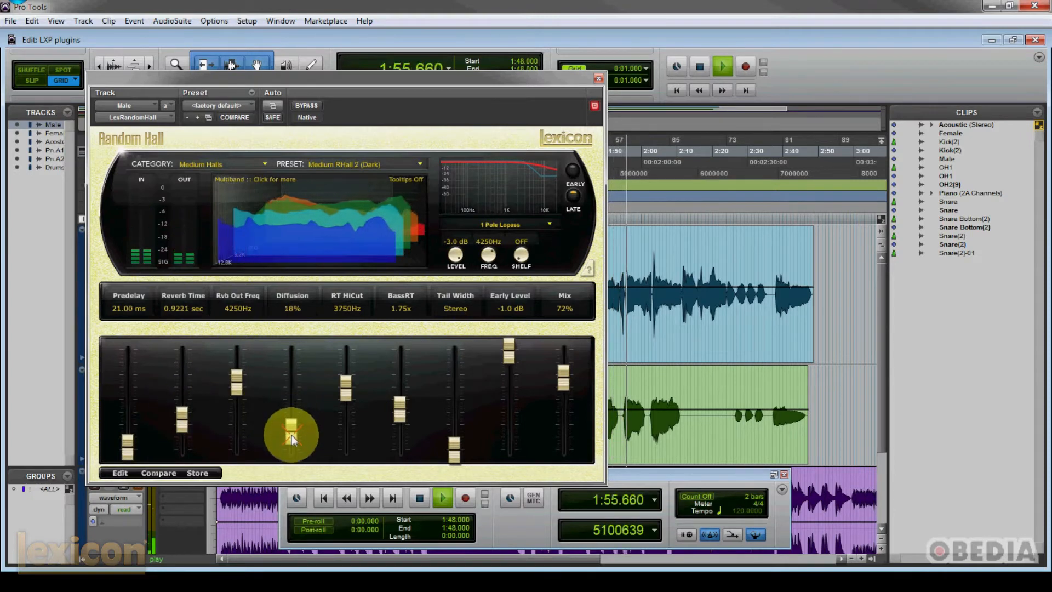
pyautogui.click(344, 386)
# - Set Tail Width to 173 degrees and Early Level to -21.5 dB, and stop playback
pyautogui.moveTo(455, 447); pyautogui.dragTo(510, 392)
pyautogui.moveTo(514, 354); pyautogui.dragTo(512, 373)
pyautogui.press('space')
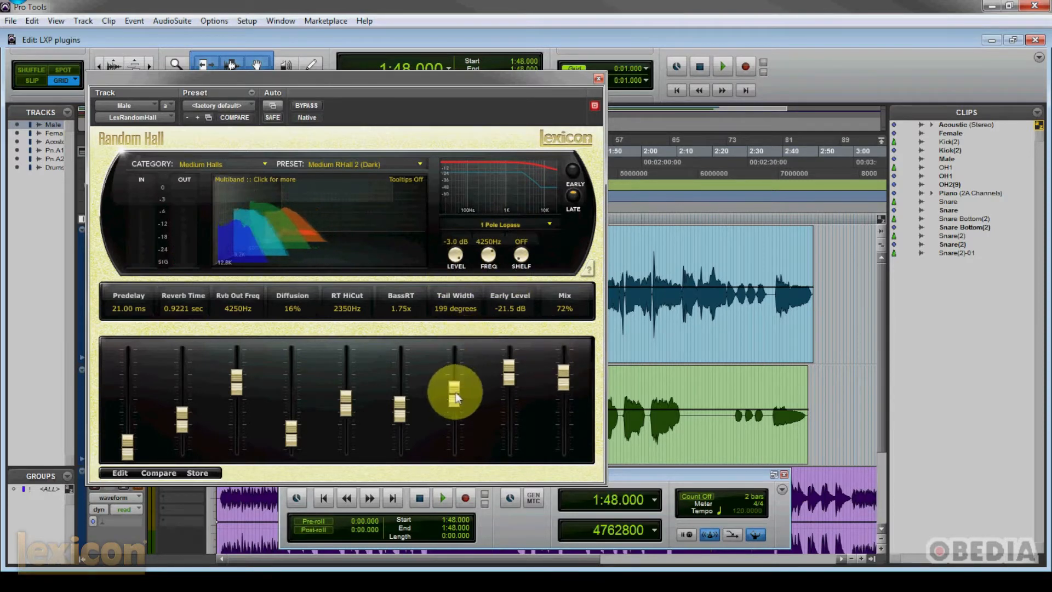
pyautogui.moveTo(454, 399); pyautogui.dragTo(455, 407)
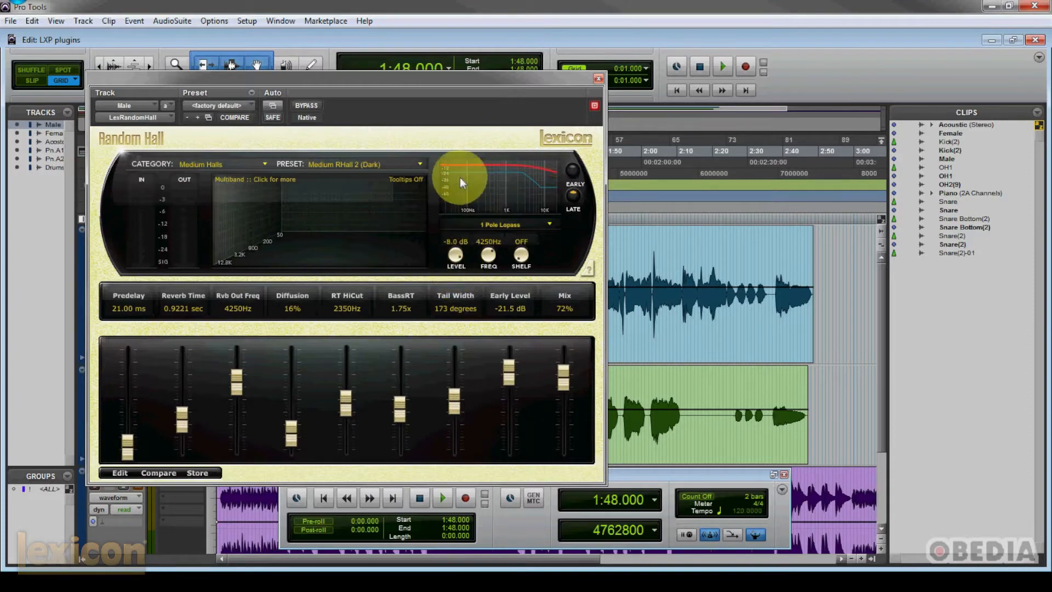
pyautogui.moveTo(454, 82); pyautogui.dragTo(491, 80)
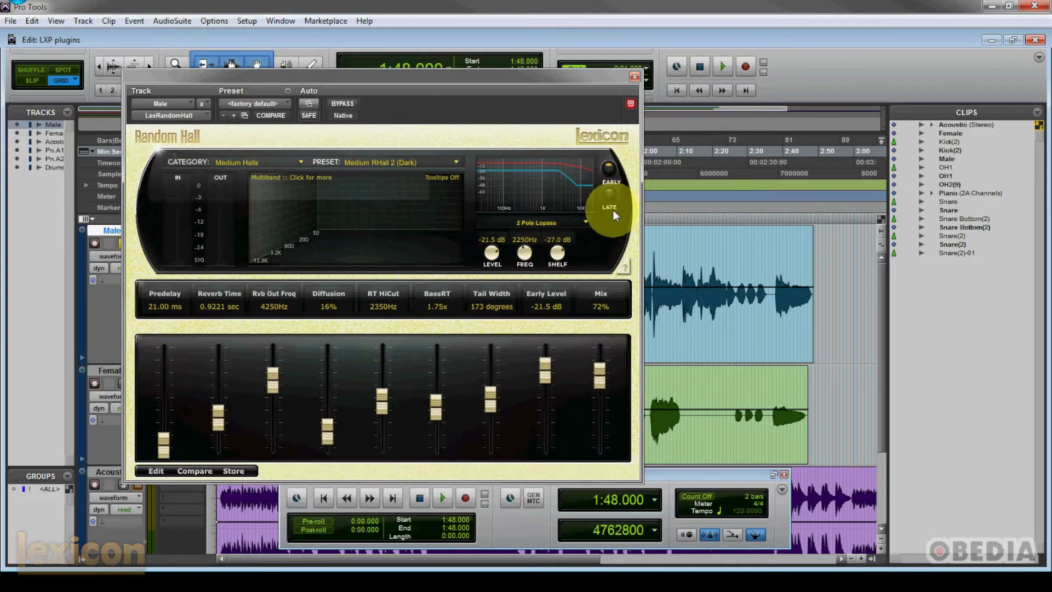
# - Switch the reverb category to Large Halls, load the Large RHall 2 (Band) preset and audition it from 1:48.000
pyautogui.click(300, 162)
pyautogui.click(277, 205)
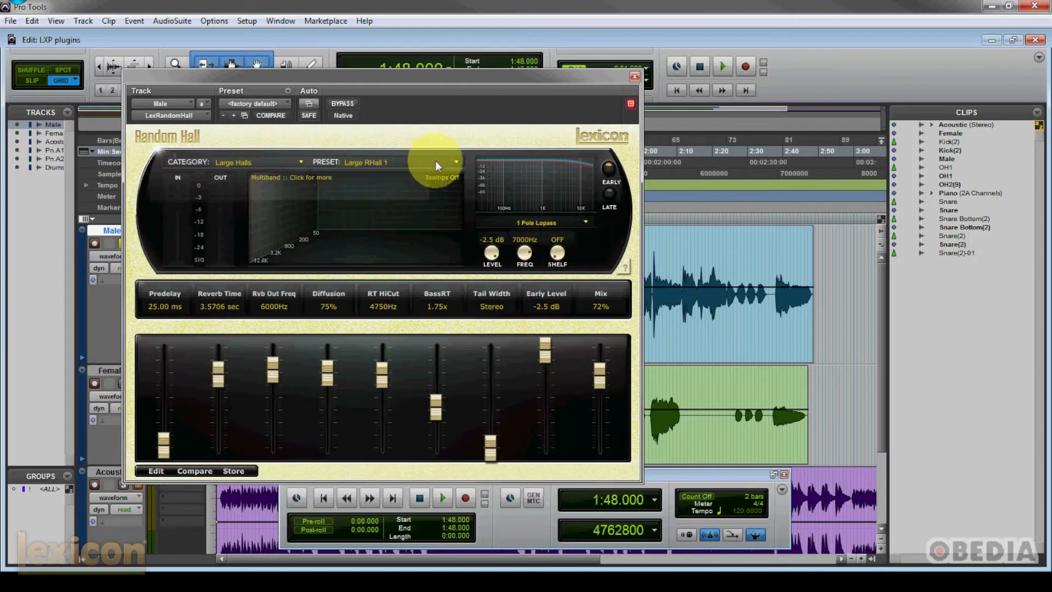
pyautogui.click(459, 161)
pyautogui.click(441, 261)
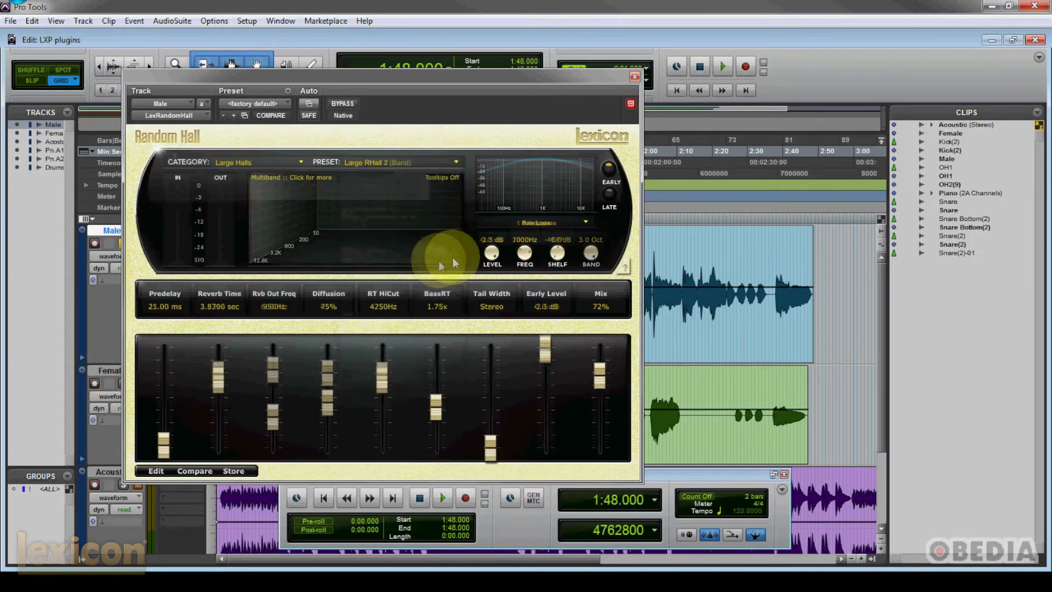
pyautogui.press('space')
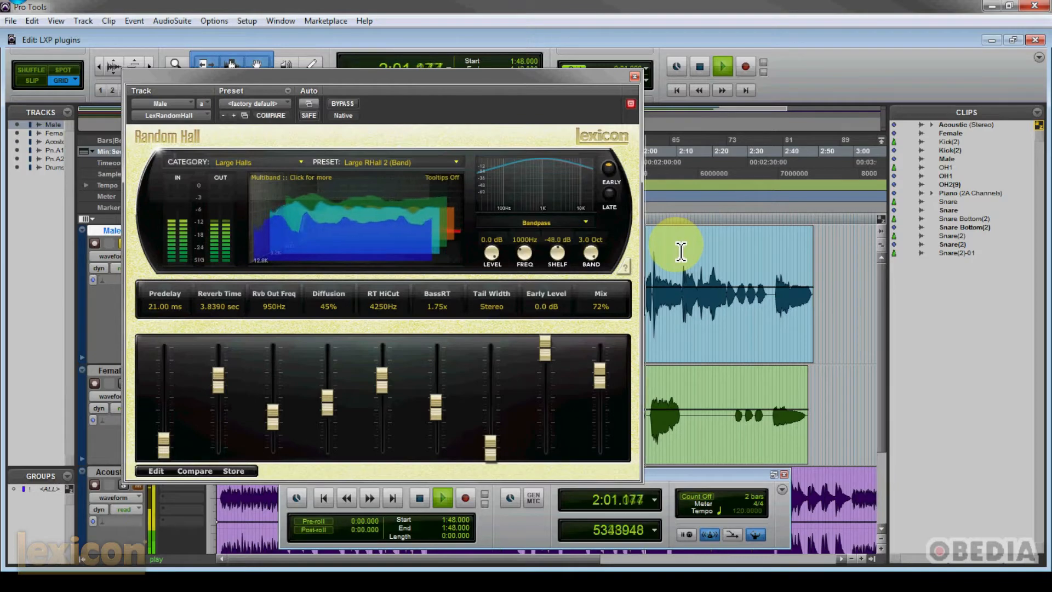
pyautogui.press('space')
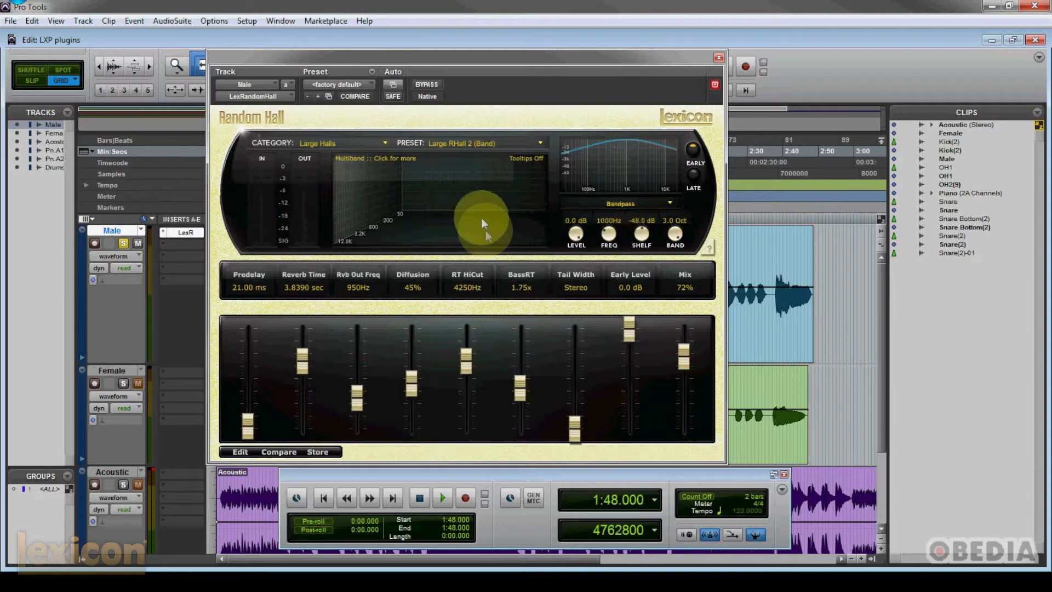
pyautogui.click(382, 142)
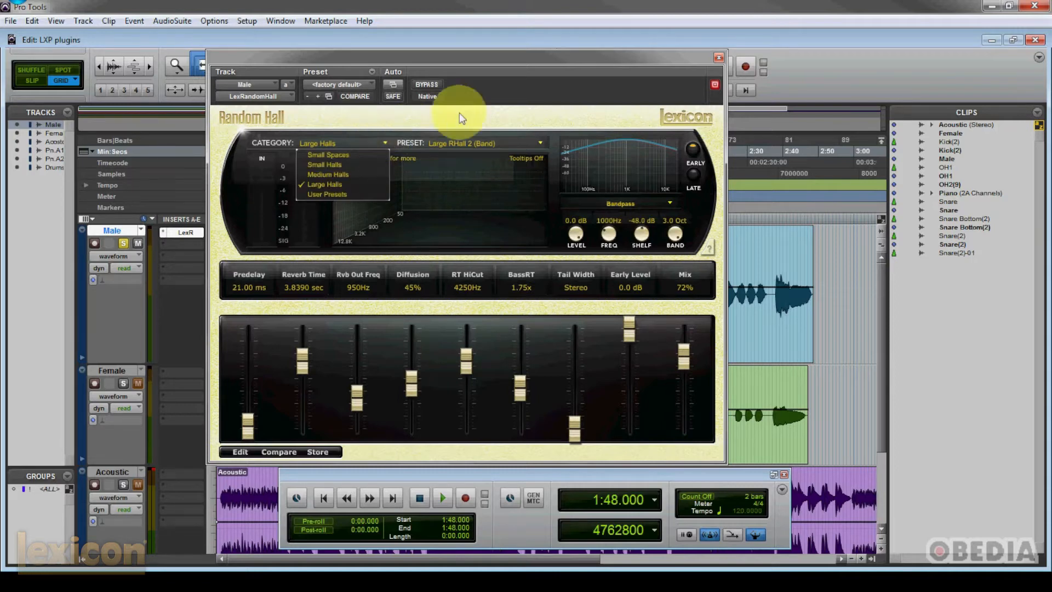
pyautogui.click(485, 121)
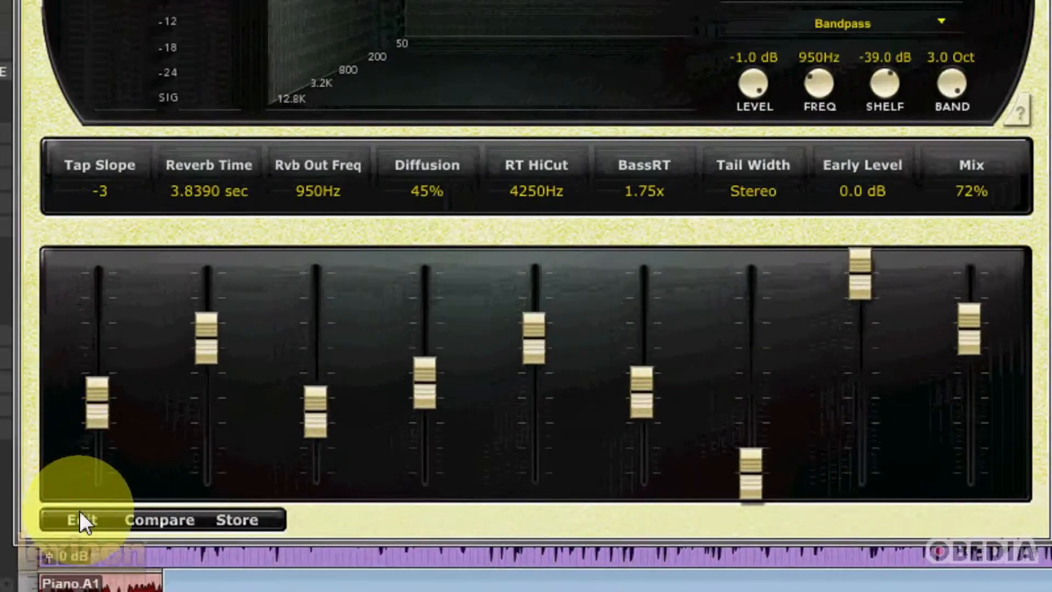
# - Display the soft row's parameter assignments and reassign its first three sliders to Size, RT HiCut and R-L Rfl Dly
pyautogui.click(57, 533)
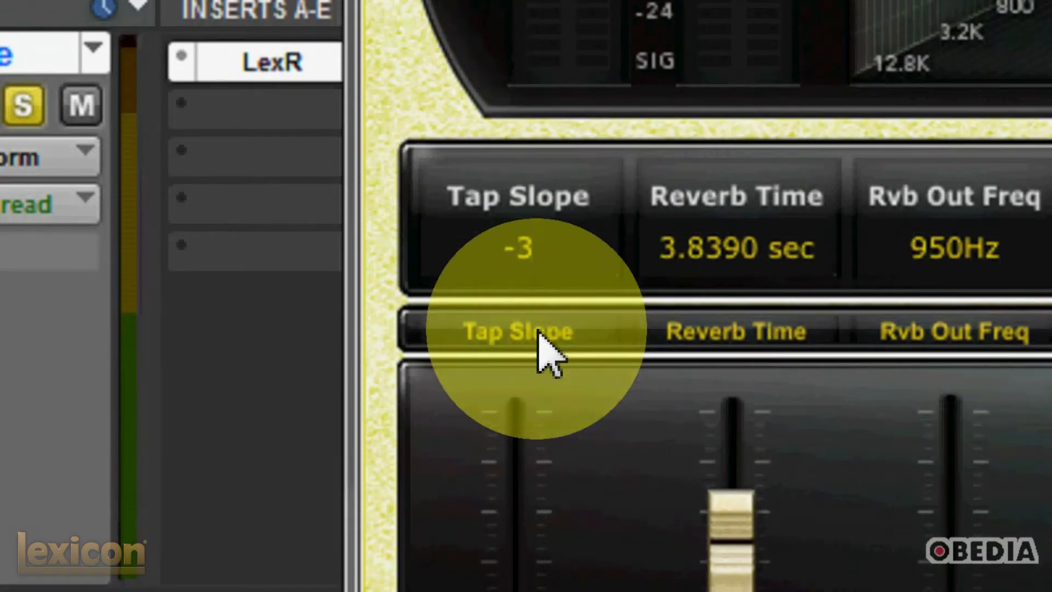
pyautogui.click(545, 353)
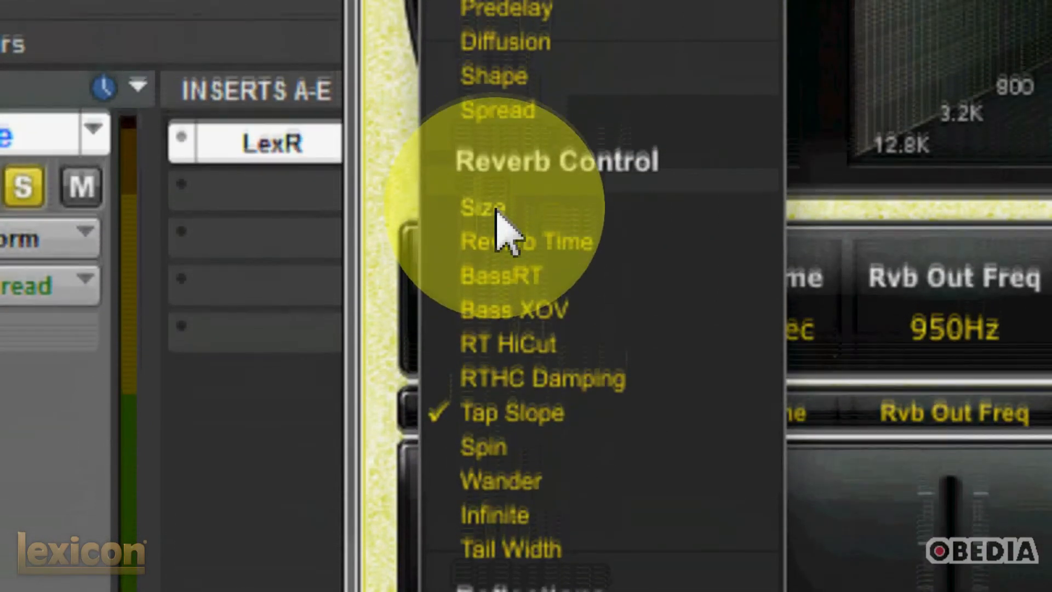
pyautogui.click(496, 208)
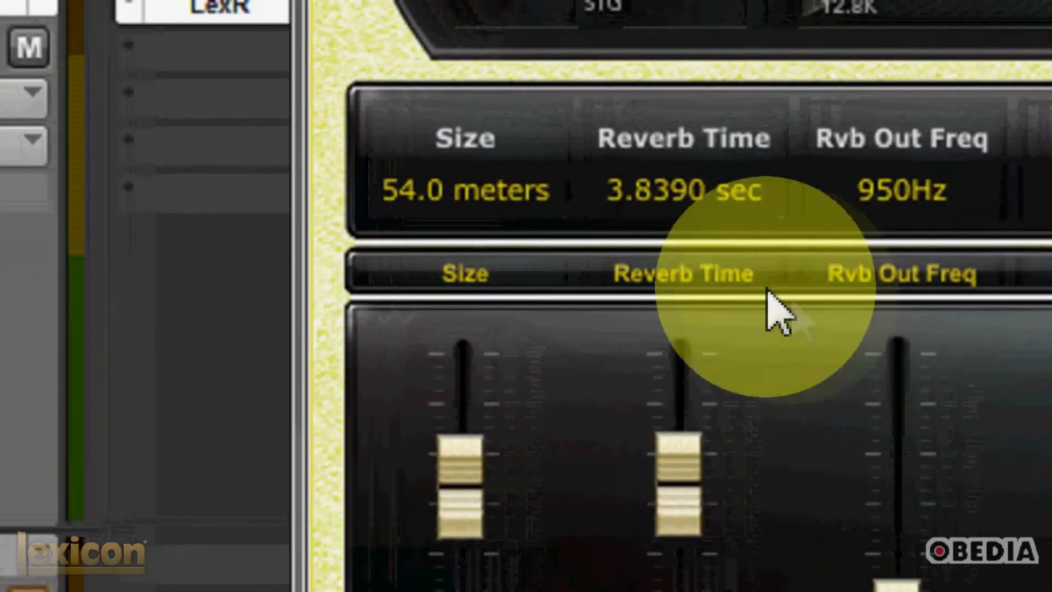
pyautogui.click(732, 272)
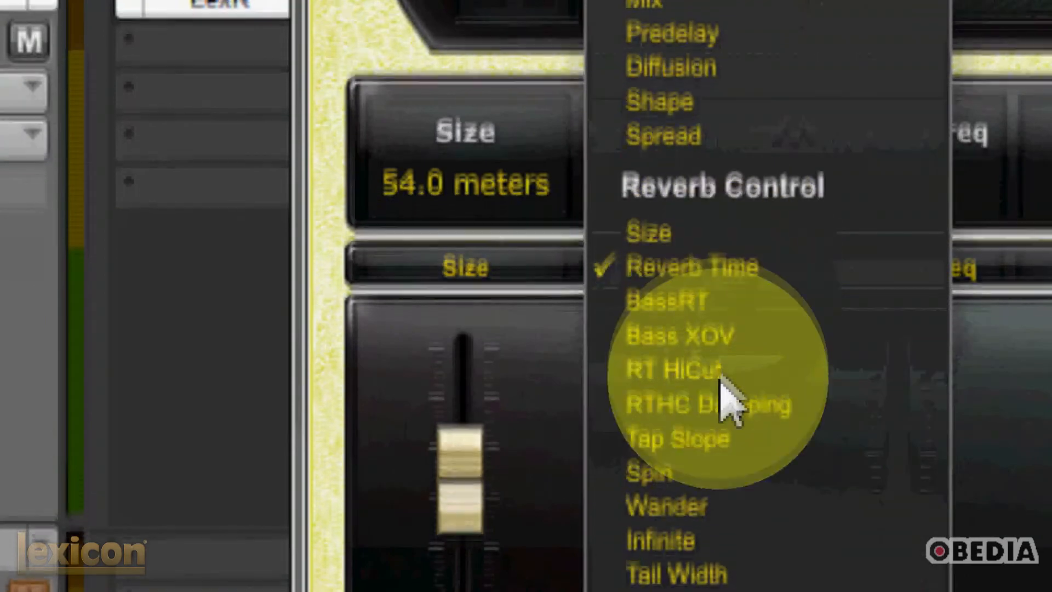
pyautogui.click(719, 380)
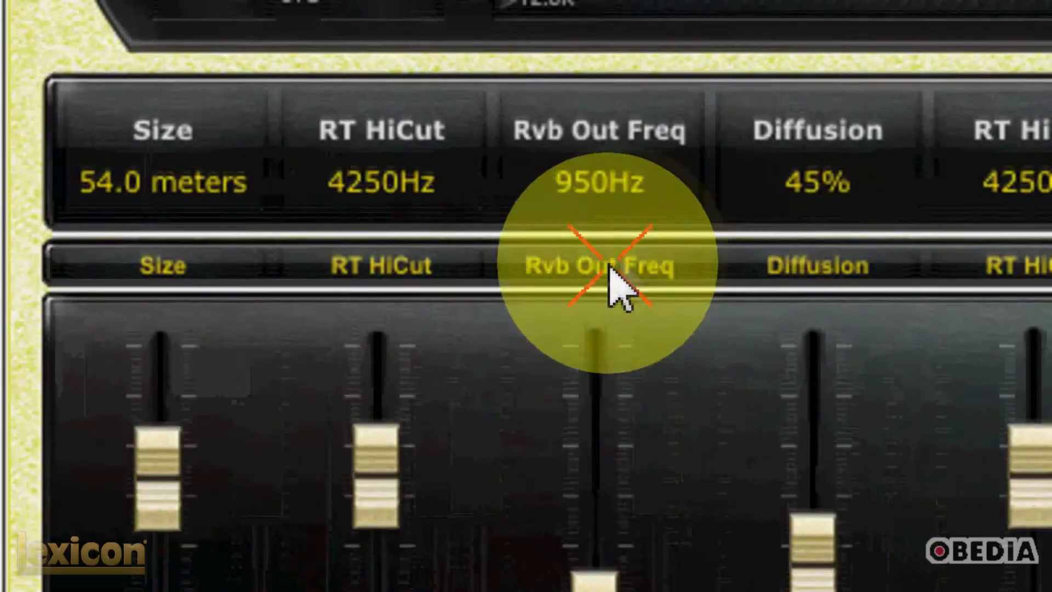
pyautogui.click(608, 263)
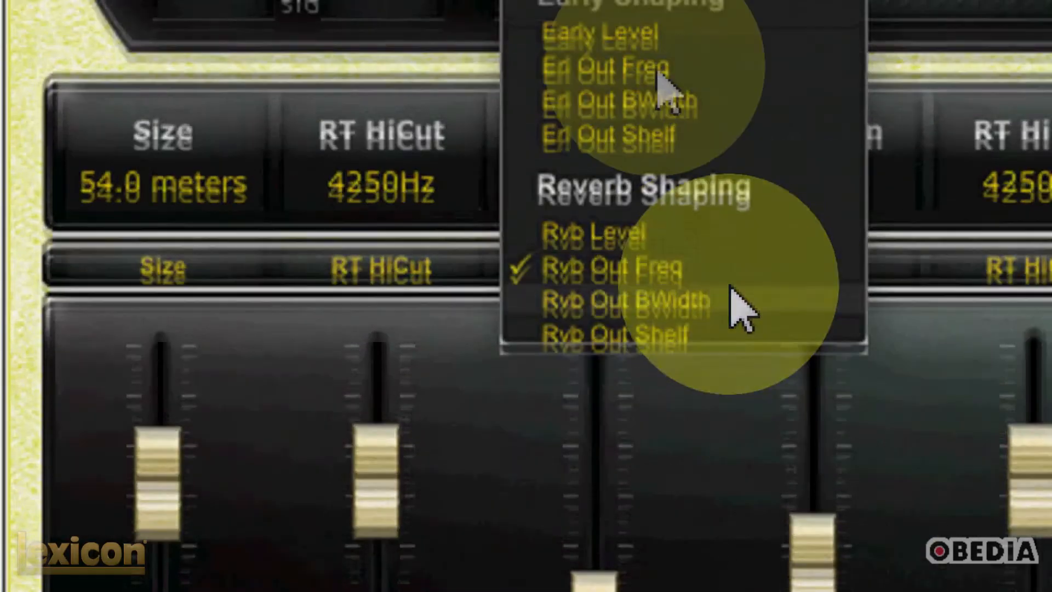
pyautogui.click(714, 67)
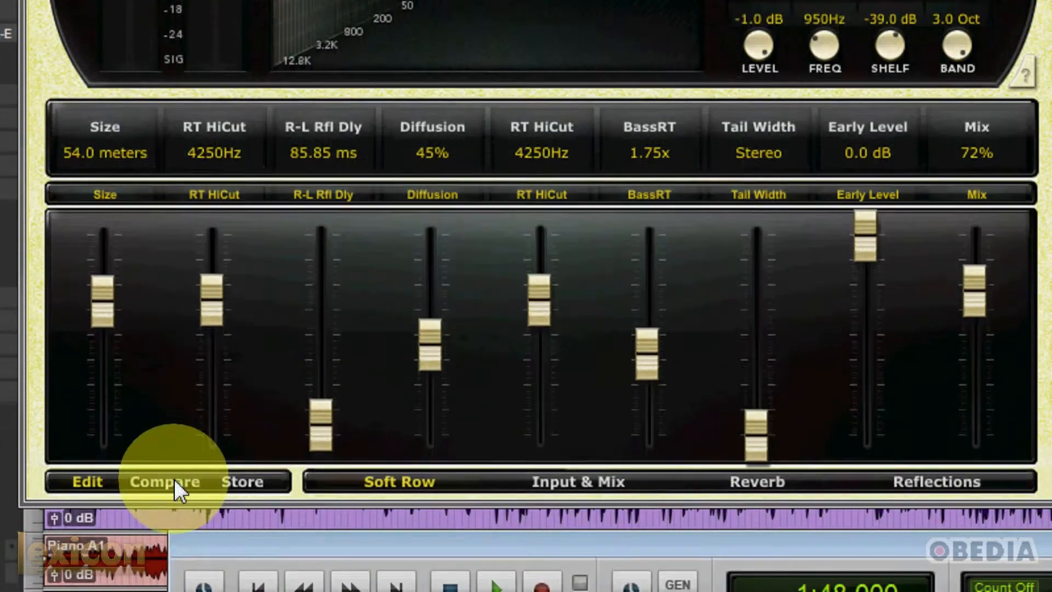
# - Compare the edited soft row repeatedly with the original Large RHall 2 (Band) preset, ending on the edited version
pyautogui.click(175, 480)
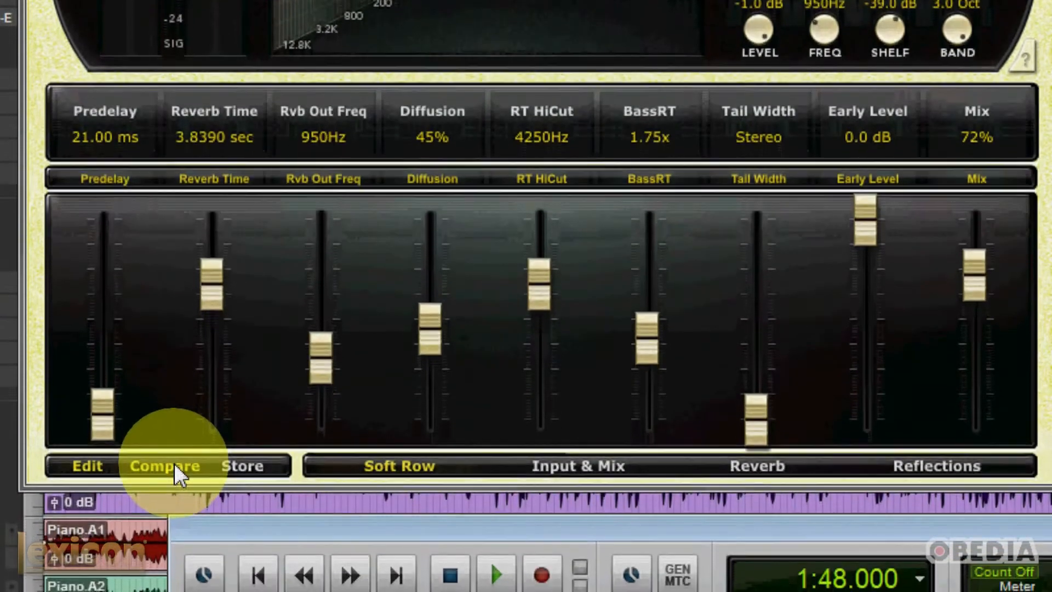
pyautogui.click(174, 480)
pyautogui.click(174, 461)
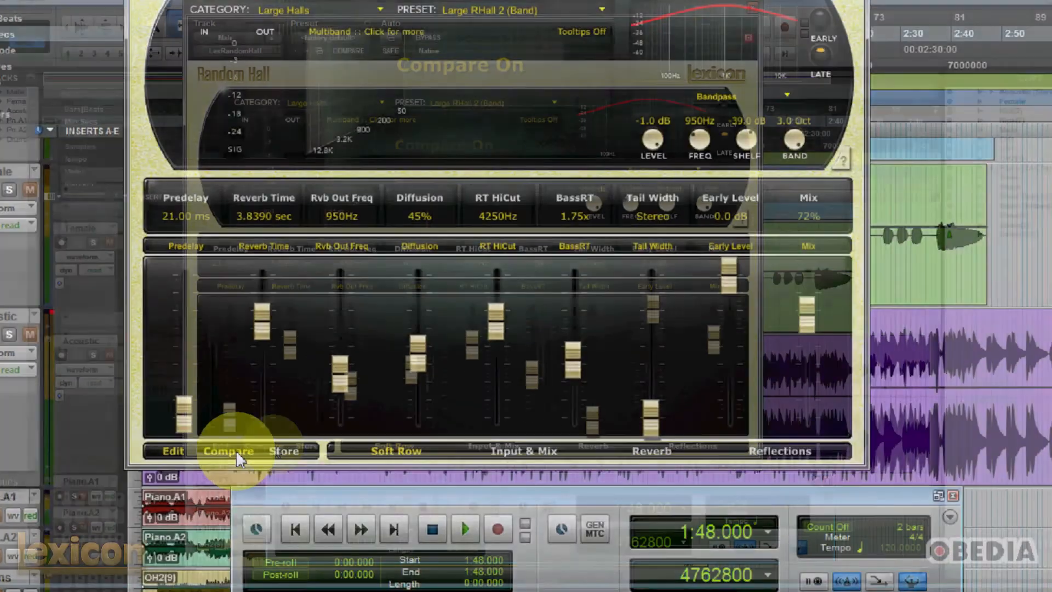
pyautogui.click(174, 461)
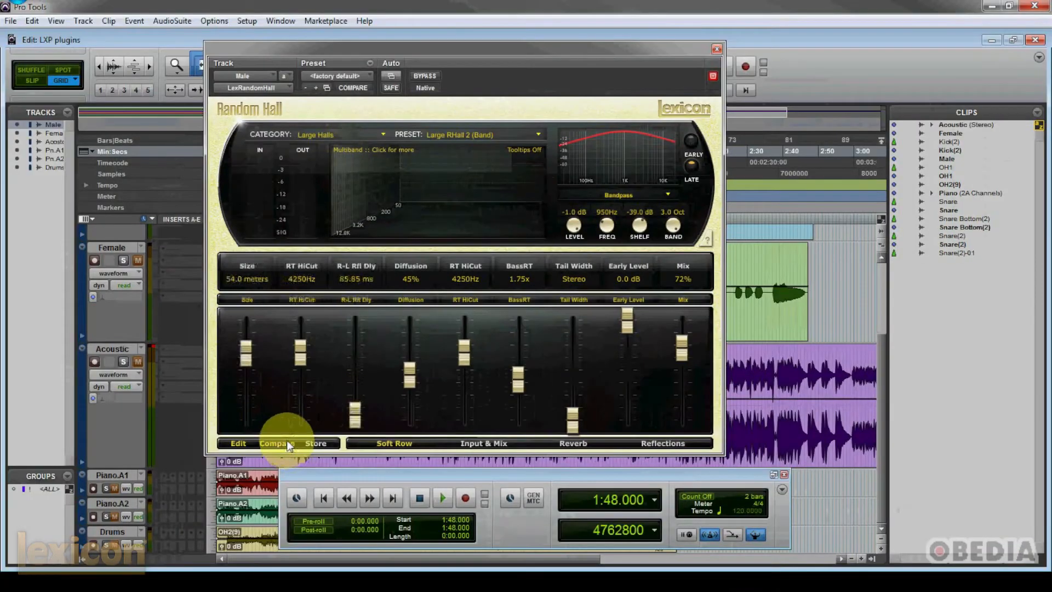
pyautogui.click(288, 445)
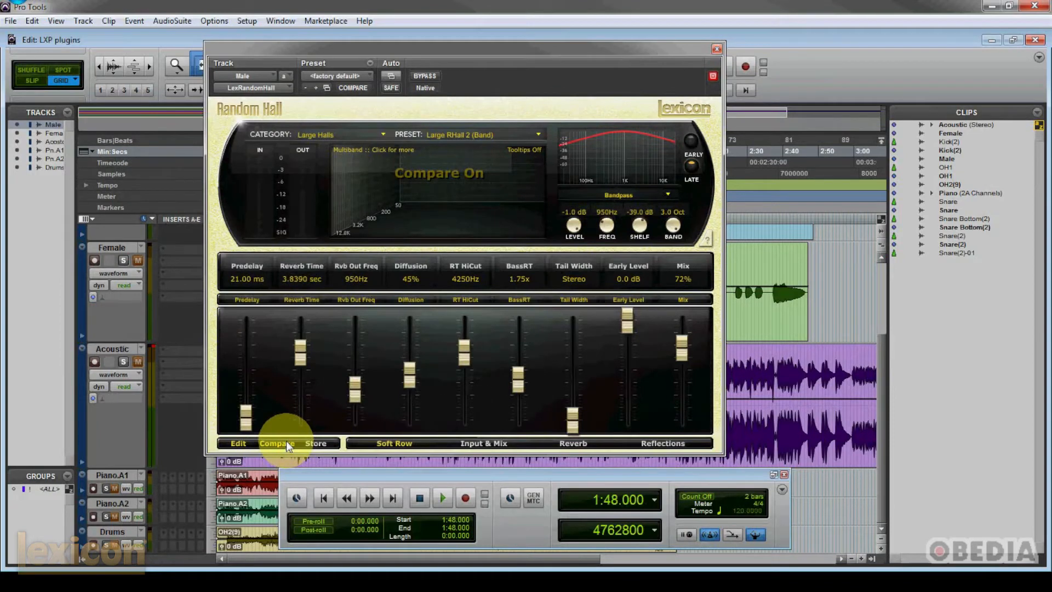
pyautogui.click(286, 442)
pyautogui.click(287, 443)
pyautogui.click(288, 443)
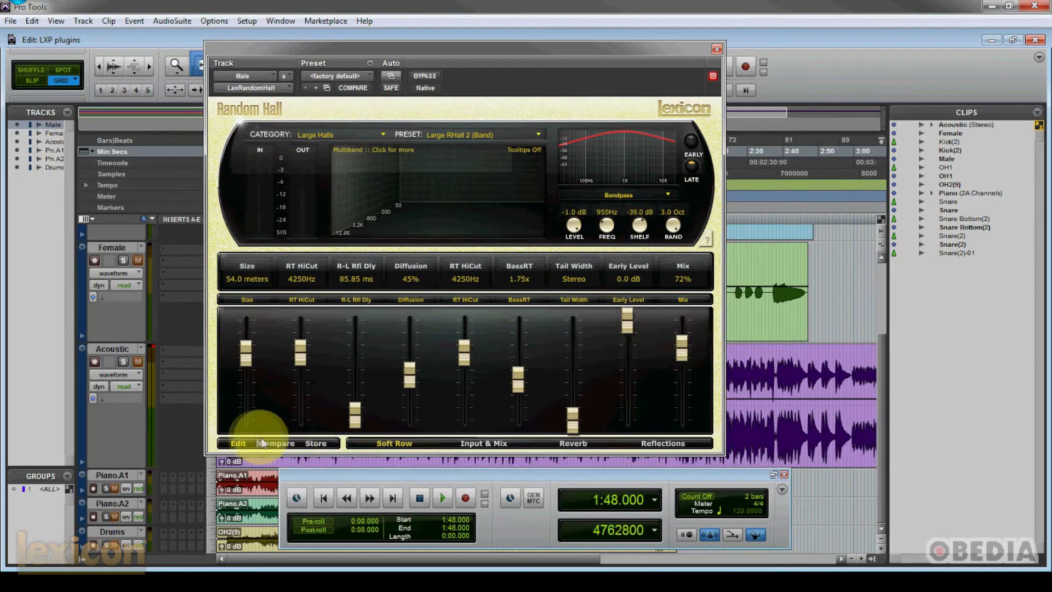
# - Open the user preset storage dialog and close it without storing a preset
pyautogui.click(317, 444)
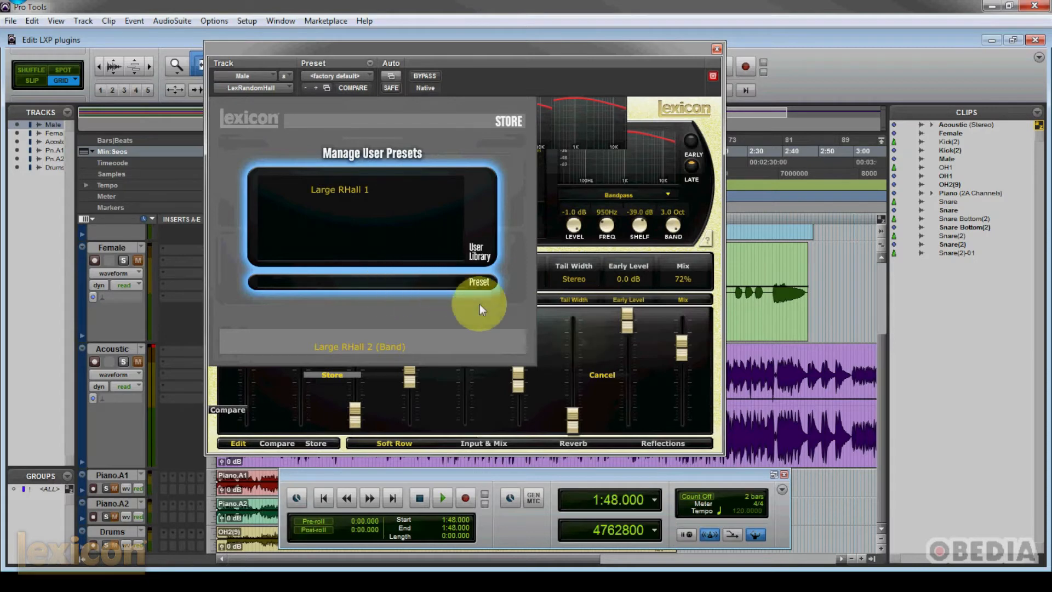
pyautogui.click(610, 376)
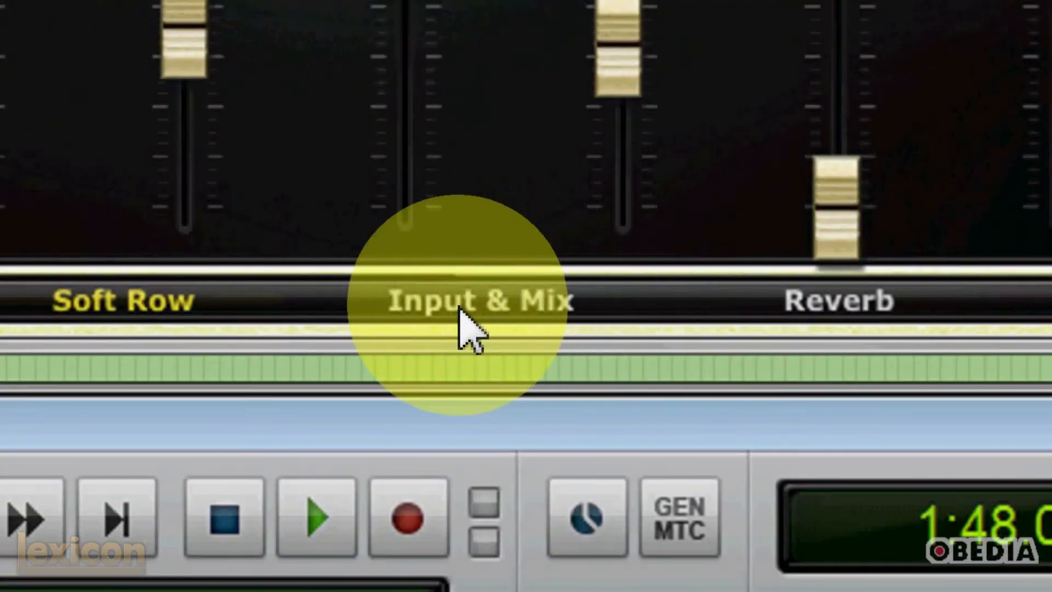
# - Display the Input & Mix parameters and lower the reverb's Mix to 70%
pyautogui.click(477, 295)
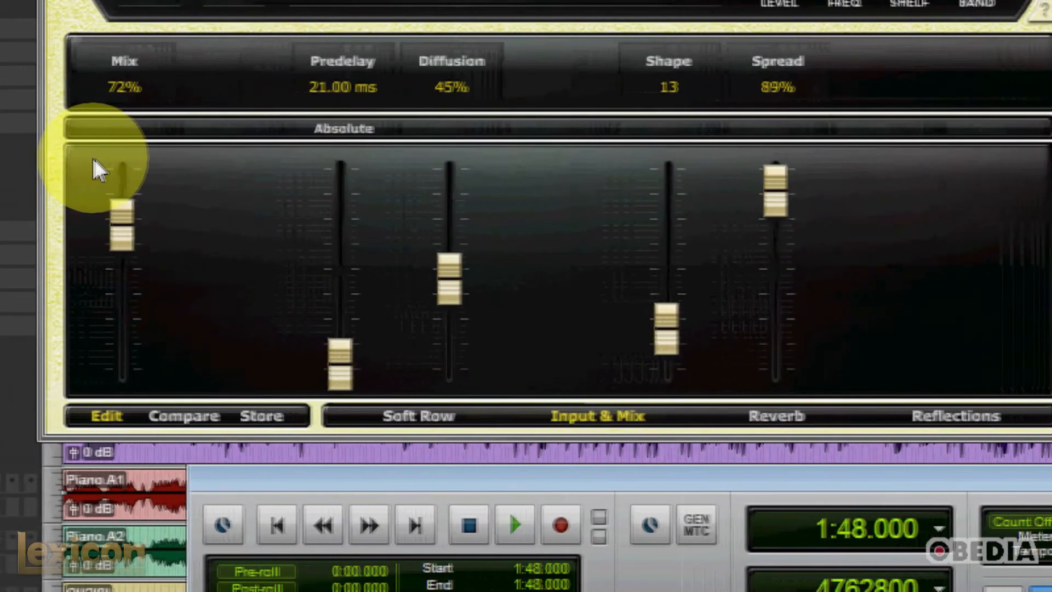
pyautogui.moveTo(150, 235)
pyautogui.mouseDown()
pyautogui.moveTo(151, 258)
pyautogui.moveTo(150, 240)
pyautogui.mouseUp()
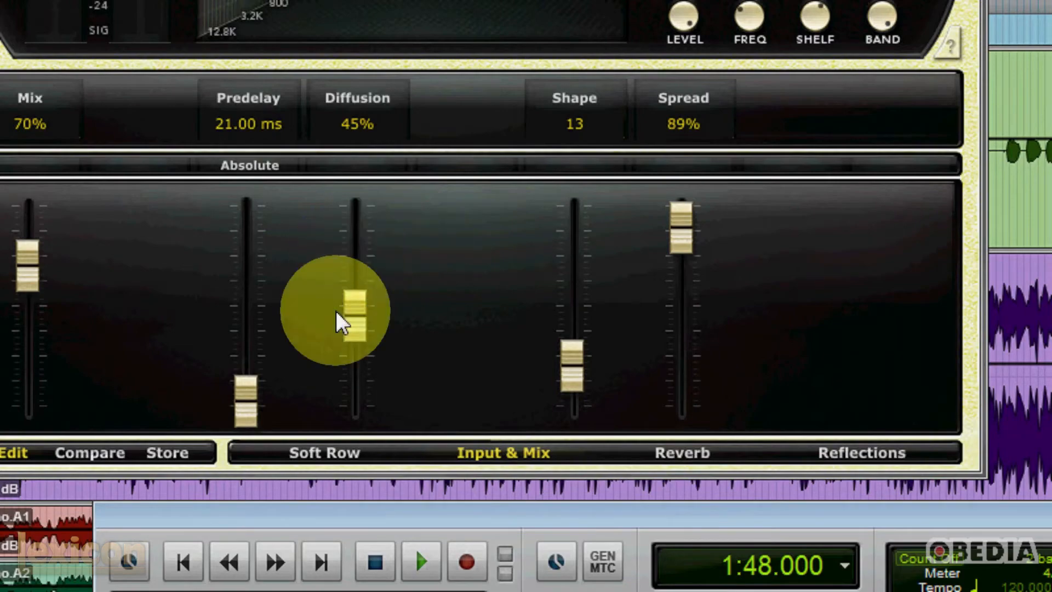
# - Display the Reverb parameters and choose Normal Damping for the RT HiCut
pyautogui.click(685, 460)
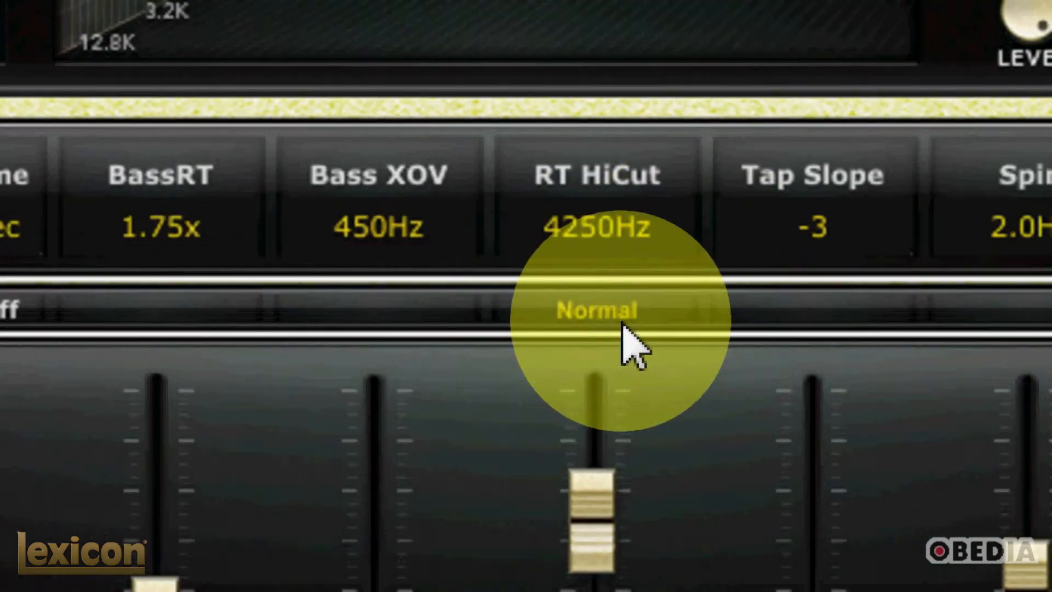
pyautogui.click(587, 320)
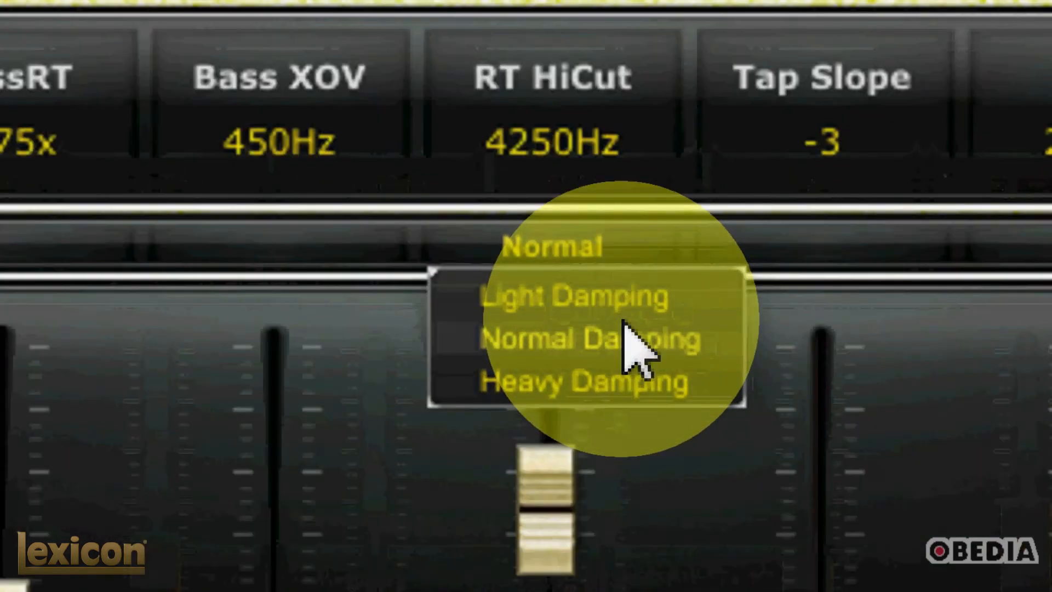
pyautogui.click(654, 342)
# - Reopen and dismiss the RT HiCut damping choices, and set Bass XOV to 3875 Hz
pyautogui.click(600, 274)
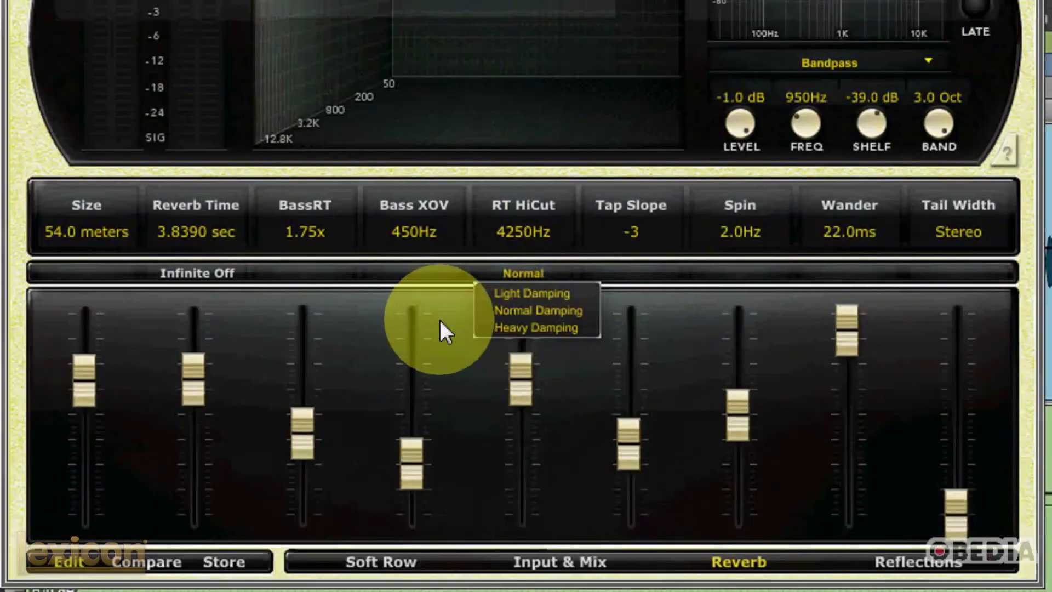
pyautogui.click(441, 316)
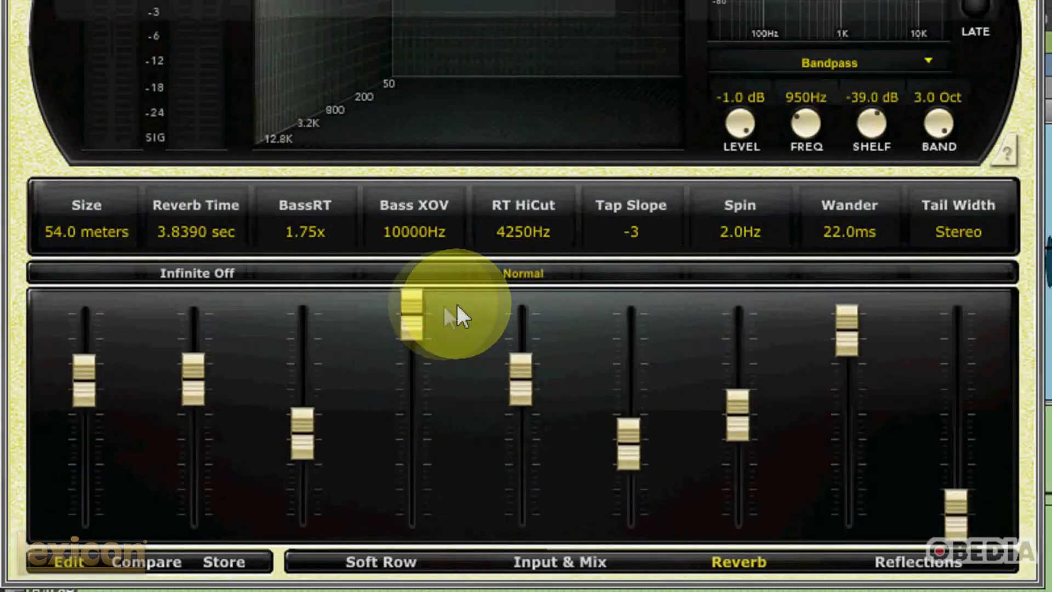
pyautogui.moveTo(411, 327); pyautogui.dragTo(411, 371)
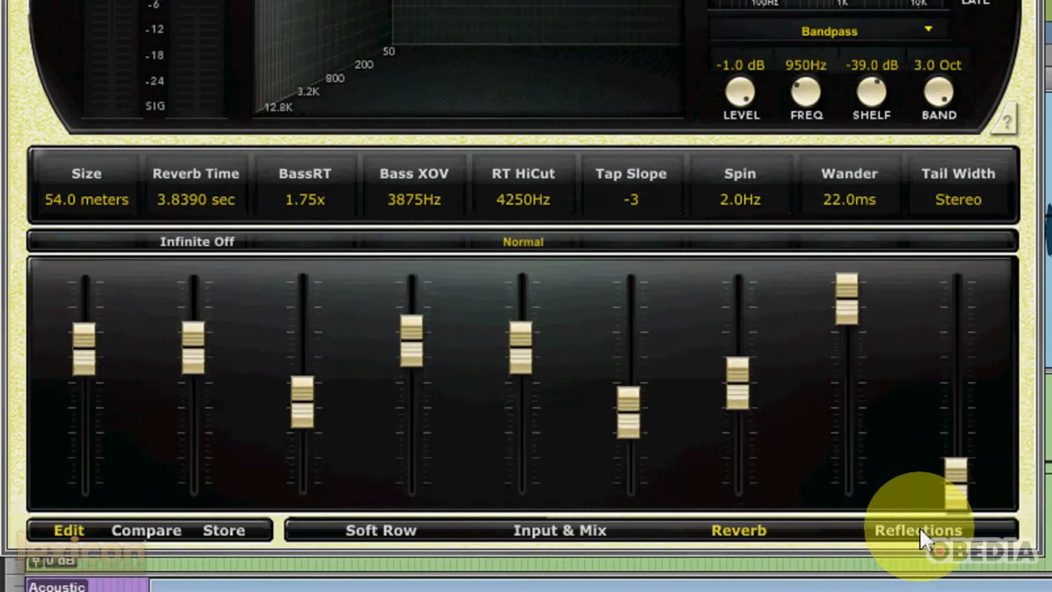
# - Display the Reflections parameters and try toggling the L-L Rfl Dly mode and the L-L Rfl Gain mode
pyautogui.click(919, 560)
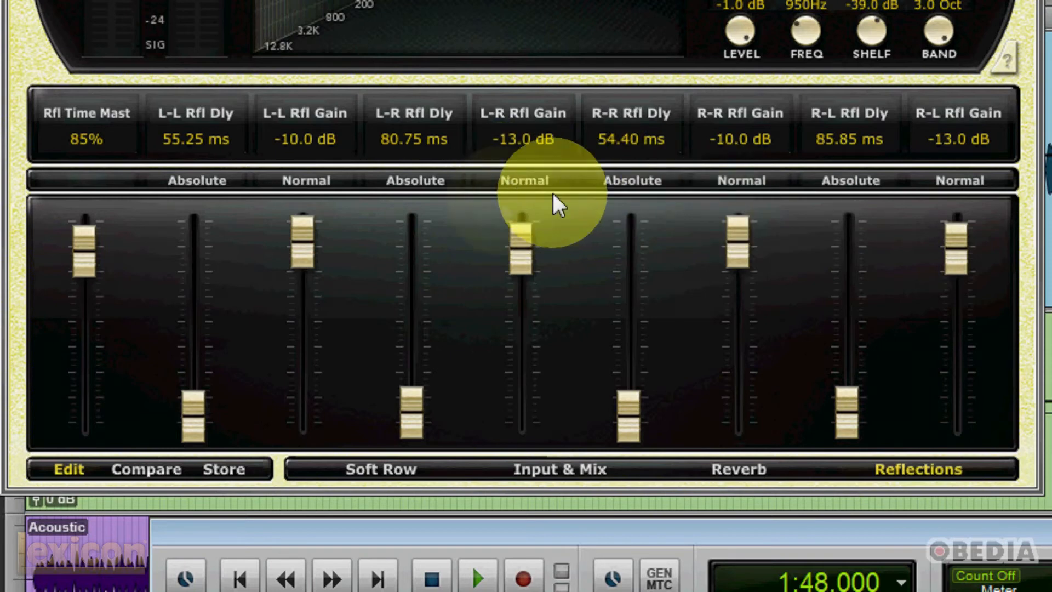
pyautogui.click(193, 179)
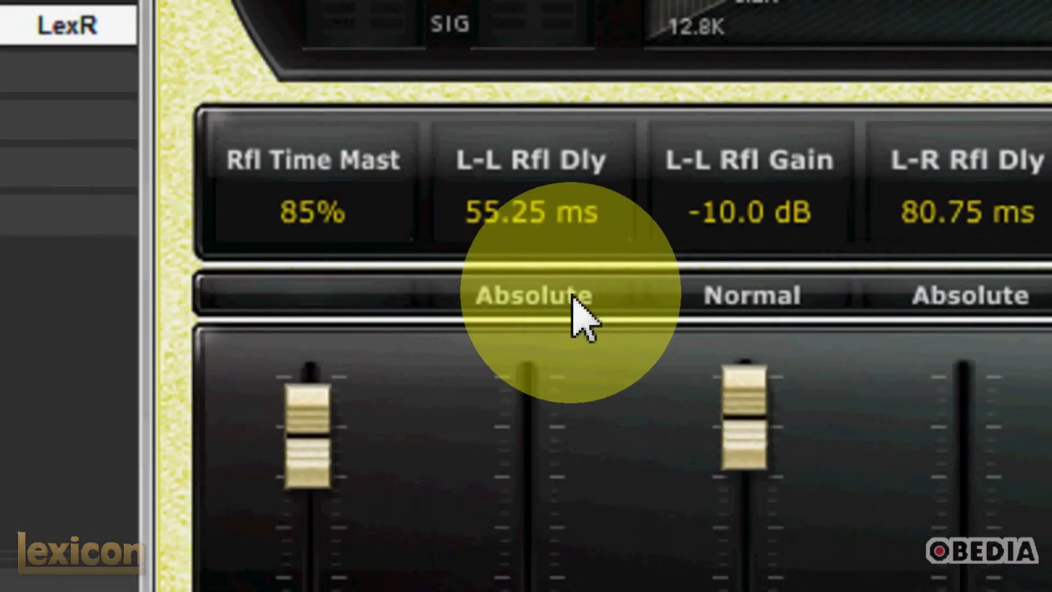
pyautogui.click(570, 298)
pyautogui.click(562, 297)
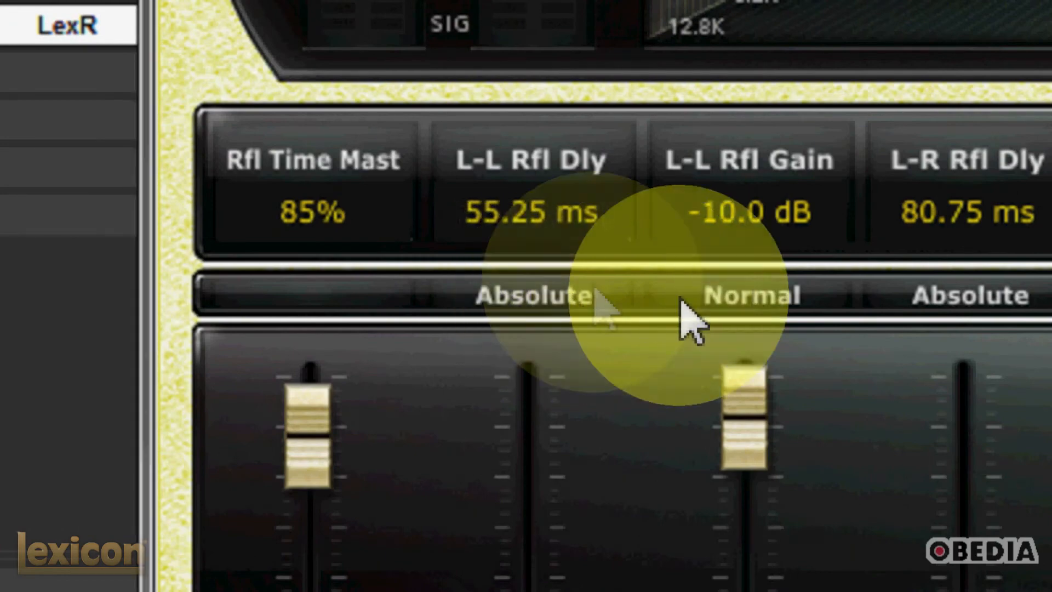
pyautogui.click(542, 301)
pyautogui.click(597, 310)
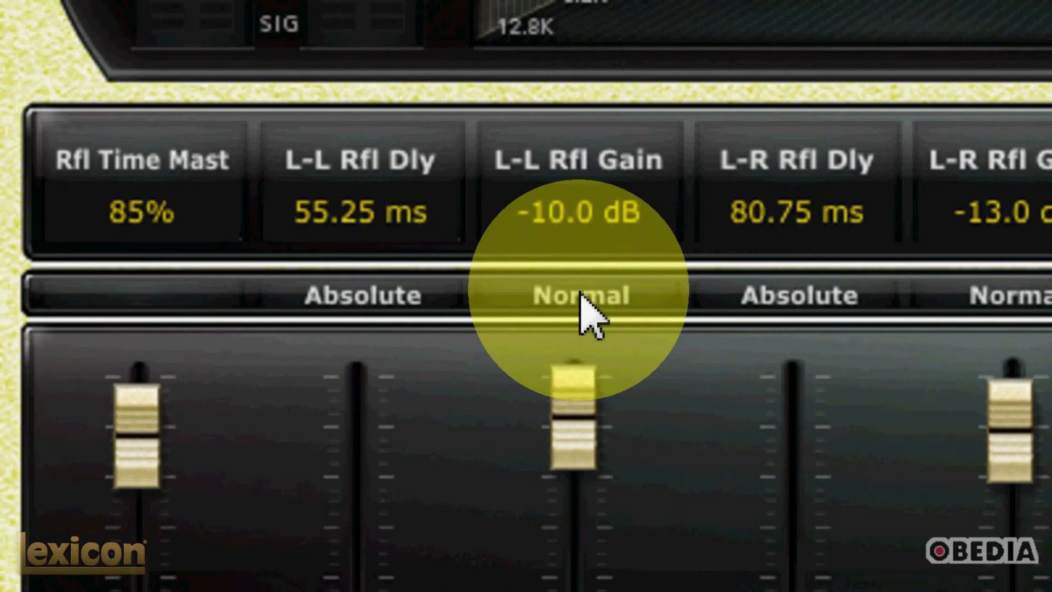
pyautogui.click(618, 304)
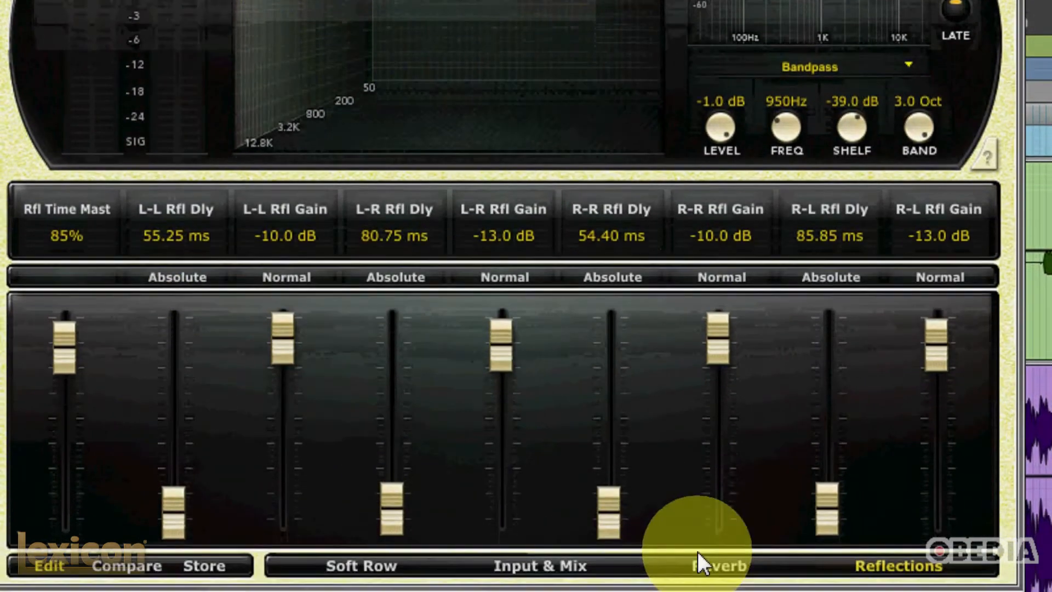
# - Review the Reverb and Input & Mix parameters, return to the Soft Row and reposition the plug-in window
pyautogui.click(701, 554)
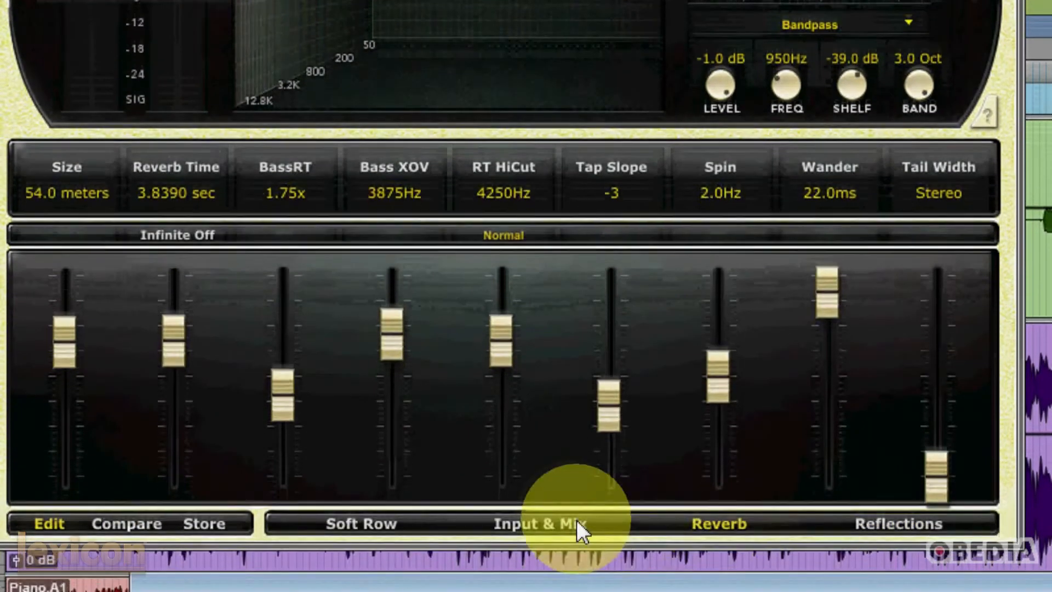
pyautogui.click(569, 565)
pyautogui.click(363, 501)
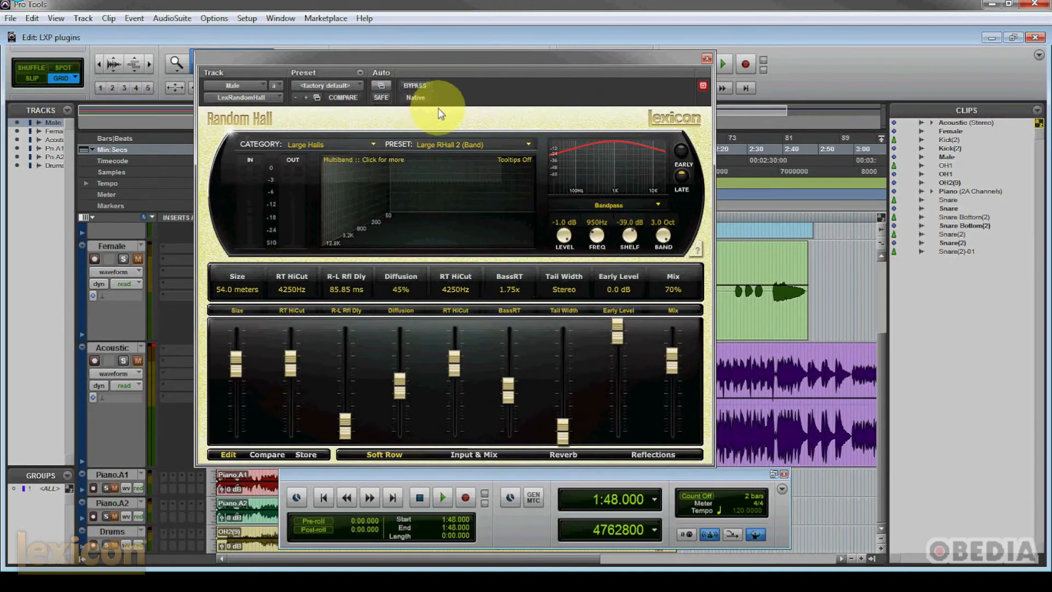
pyautogui.moveTo(457, 58)
pyautogui.mouseDown()
pyautogui.moveTo(458, 47)
pyautogui.moveTo(467, 53)
pyautogui.mouseUp()
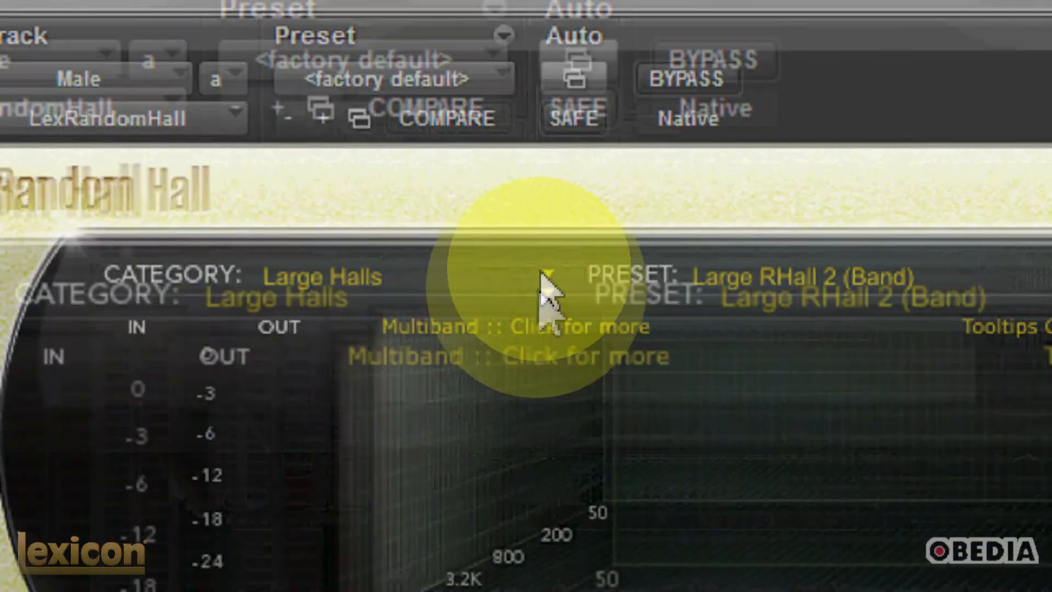
# - Switch the preset category to Small Spaces and browse its presets, keeping Studio B
pyautogui.click(550, 237)
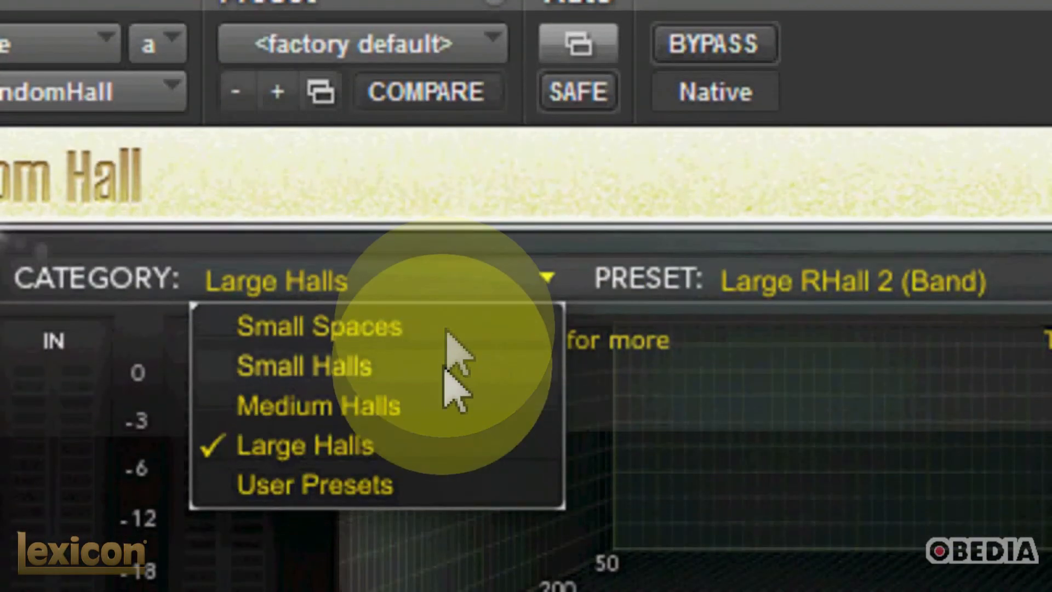
pyautogui.click(463, 337)
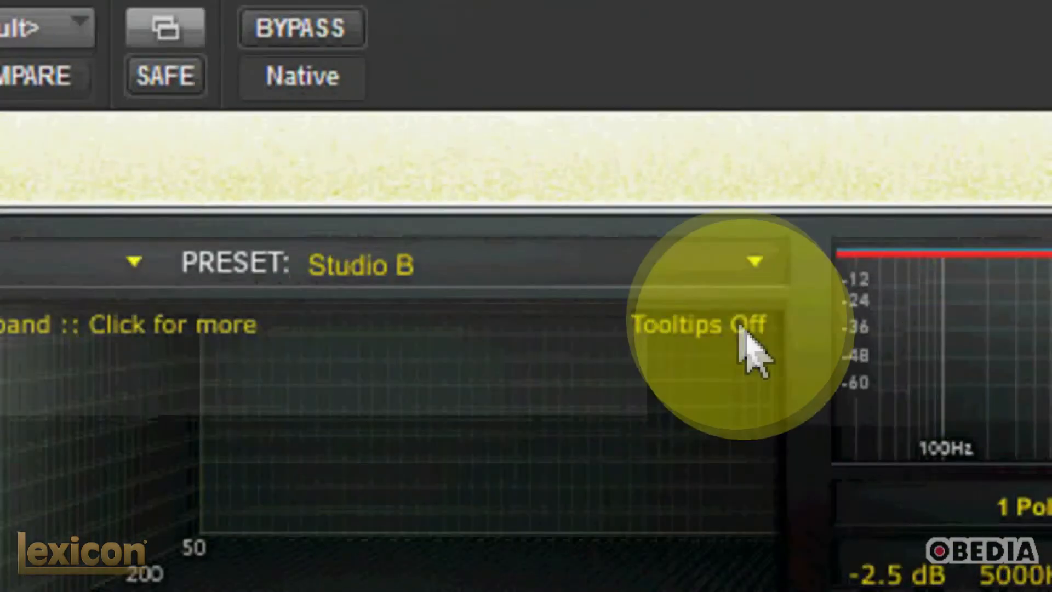
pyautogui.click(746, 271)
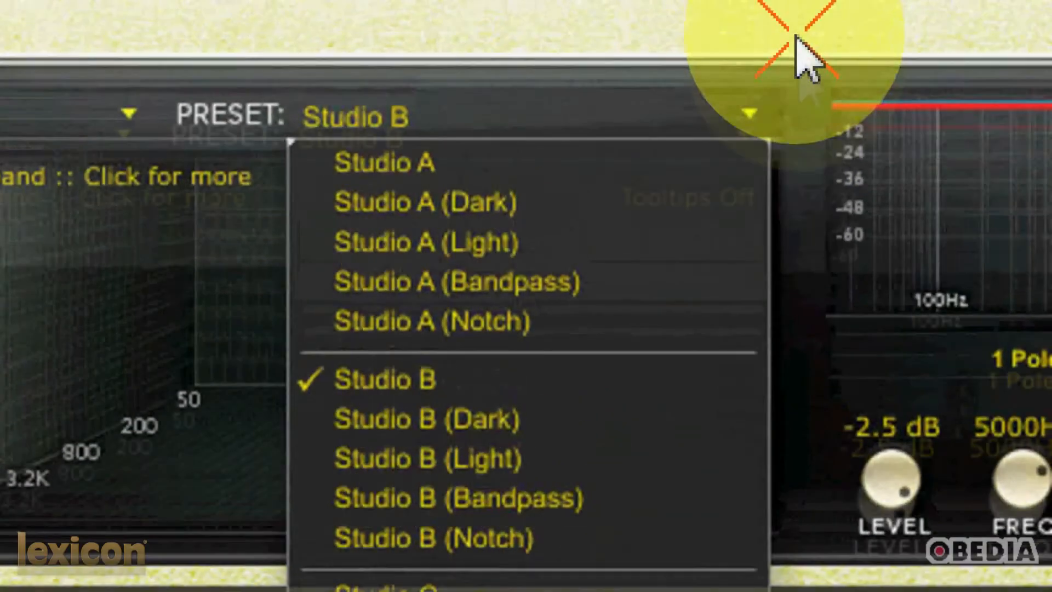
pyautogui.click(797, 38)
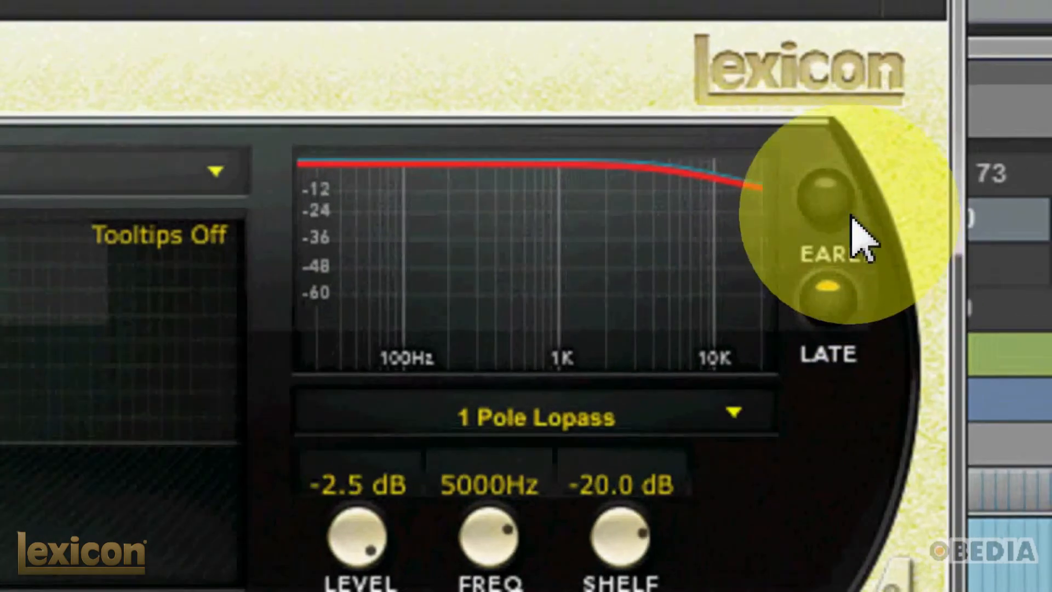
# - Alternate the EQ section between the early and late filter settings, ending on Late
pyautogui.click(859, 186)
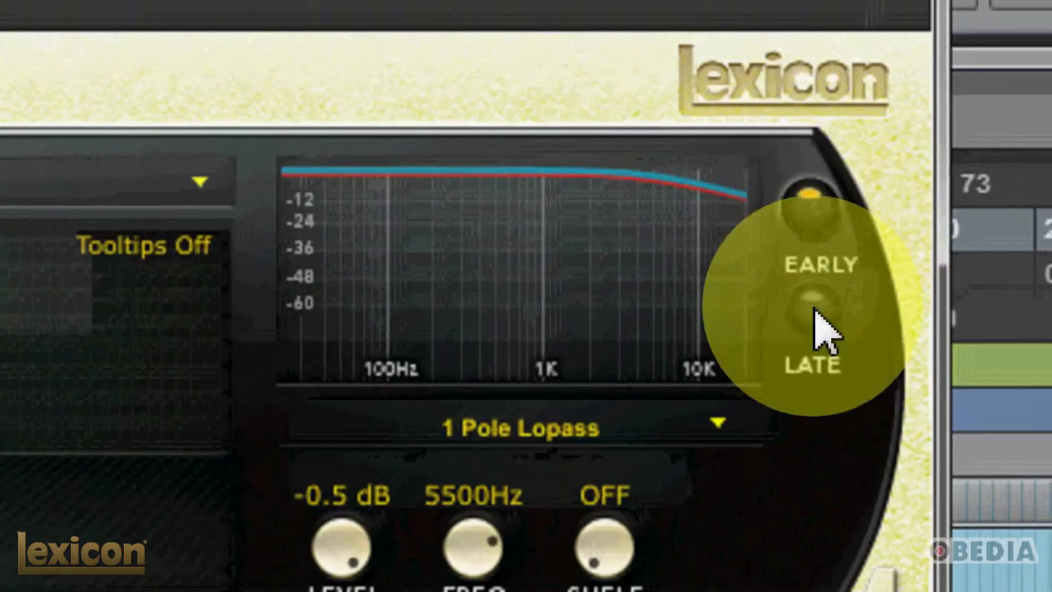
pyautogui.click(814, 309)
pyautogui.click(816, 222)
pyautogui.click(812, 300)
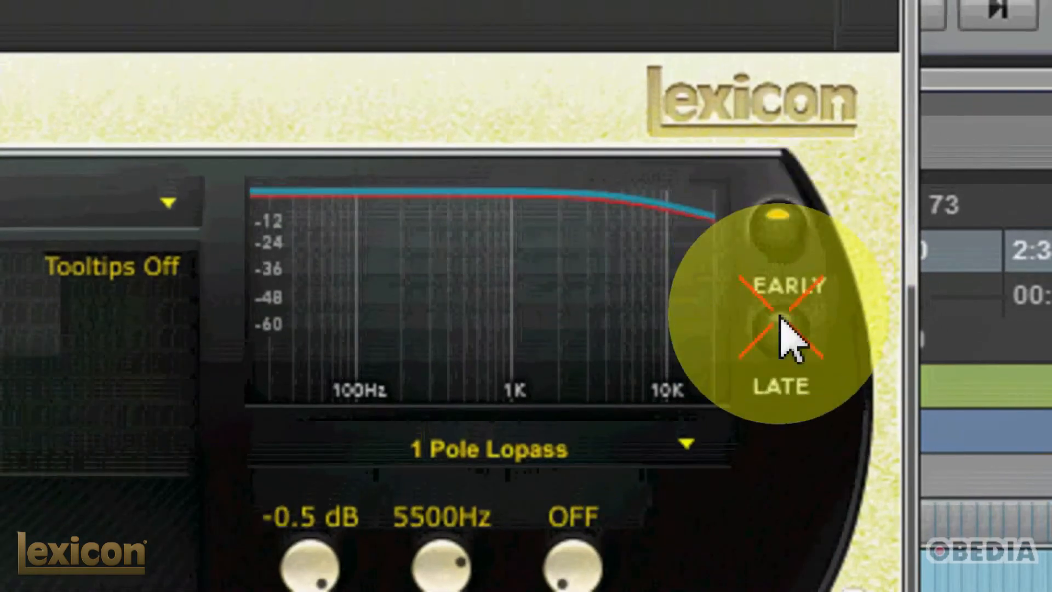
pyautogui.click(780, 323)
pyautogui.click(784, 244)
pyautogui.click(778, 301)
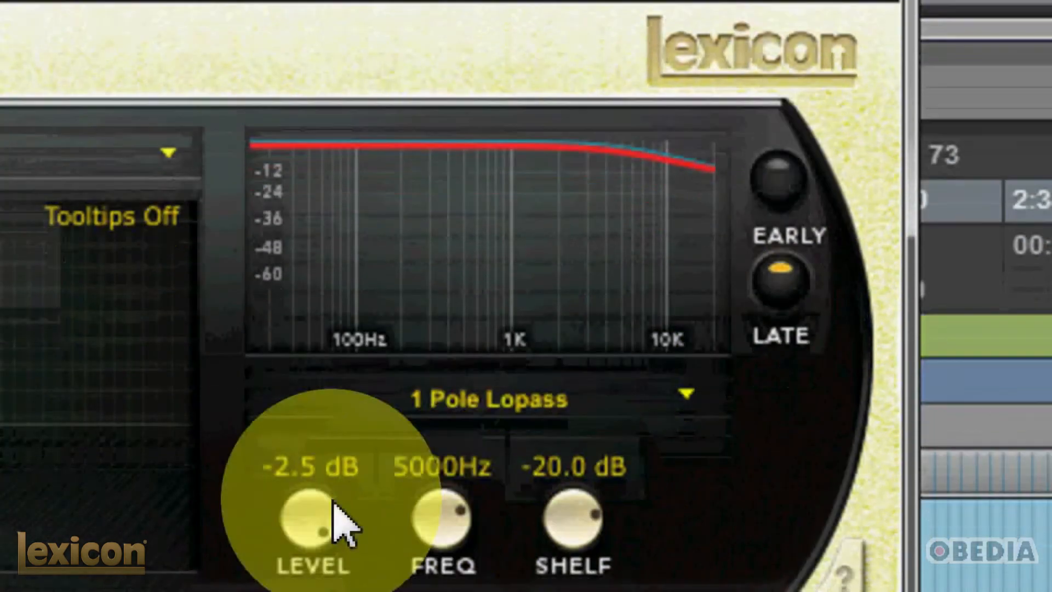
# - Lower the late EQ's level to -12.0 dB and reassign the soft row's second slider to RTHC Damping
pyautogui.moveTo(334, 568); pyautogui.dragTo(329, 591)
pyautogui.moveTo(329, 428); pyautogui.dragTo(363, 201)
pyautogui.moveTo(306, 413); pyautogui.dragTo(385, 149)
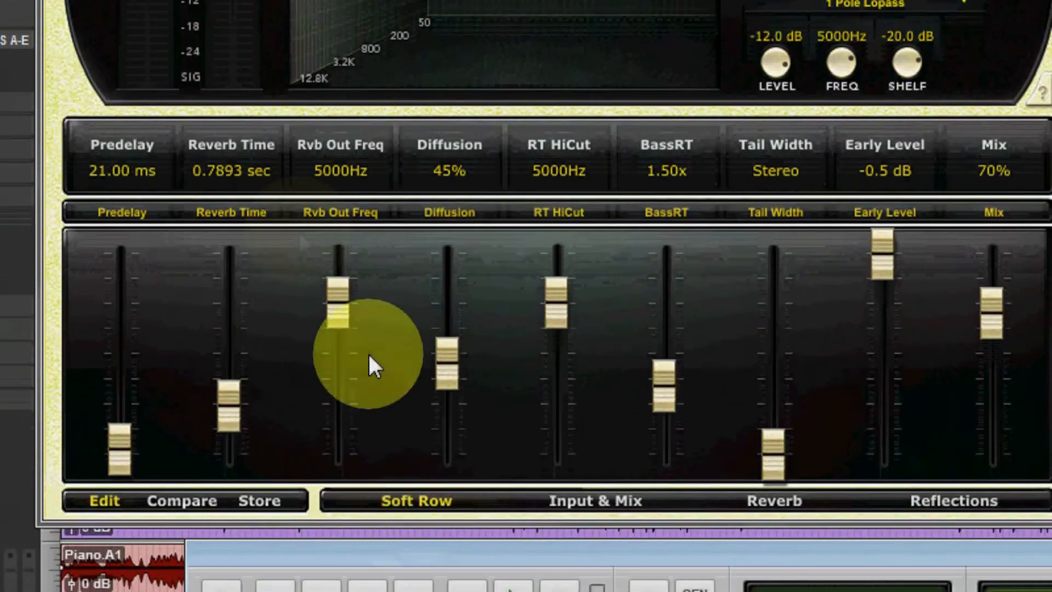
pyautogui.click(245, 212)
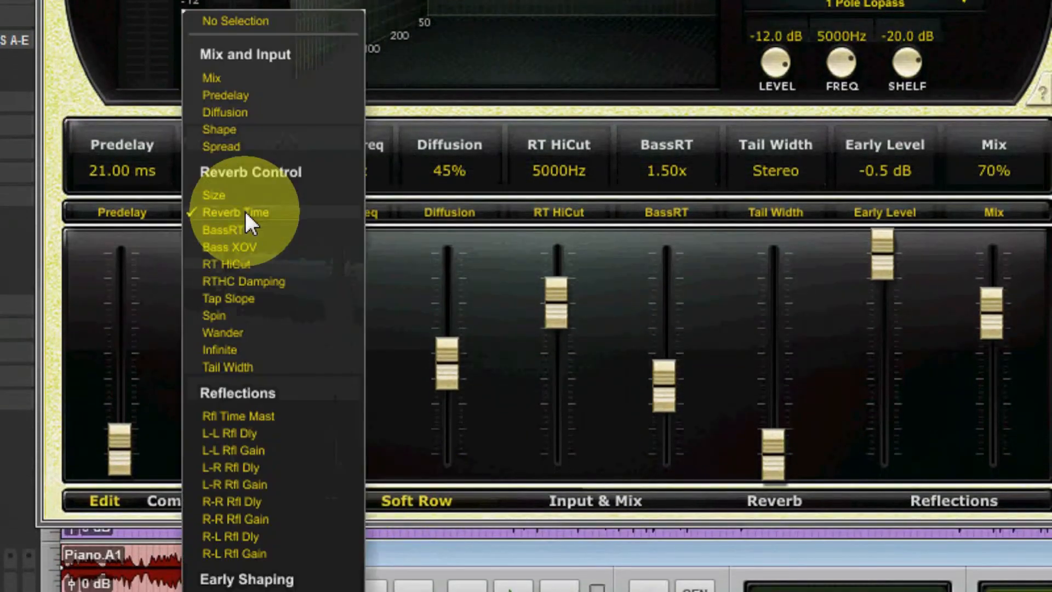
pyautogui.click(247, 281)
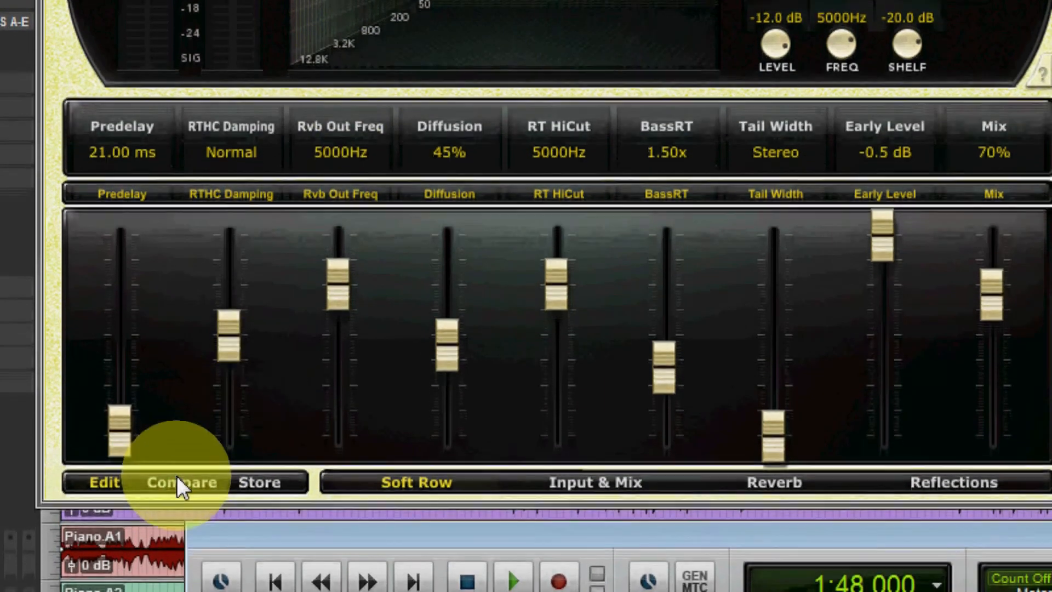
# - Compare the edited settings with the original Studio B preset, return to the edited version and reposition the plug-in window
pyautogui.click(176, 481)
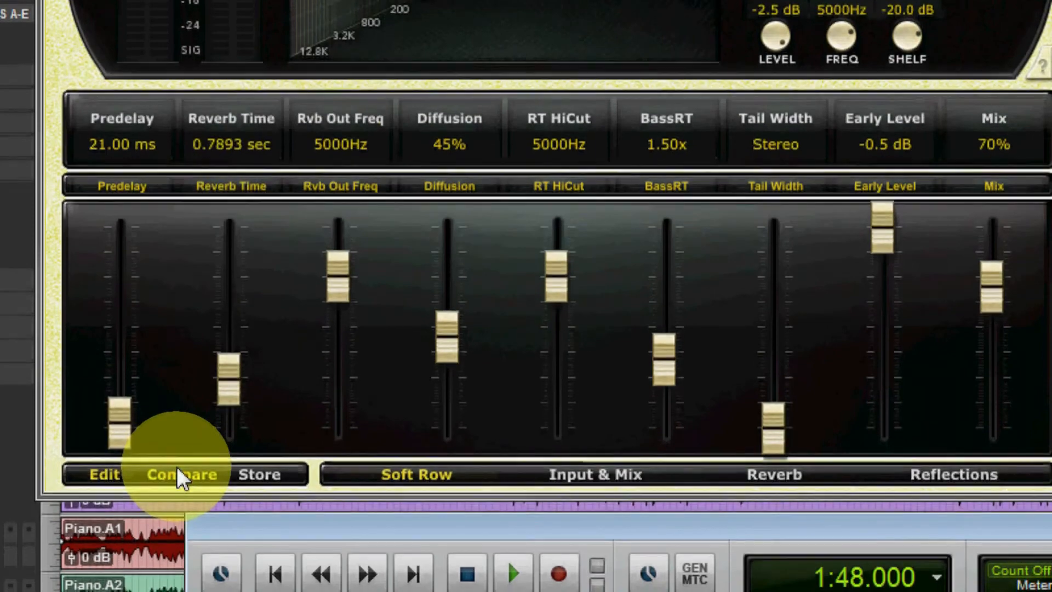
pyautogui.click(183, 481)
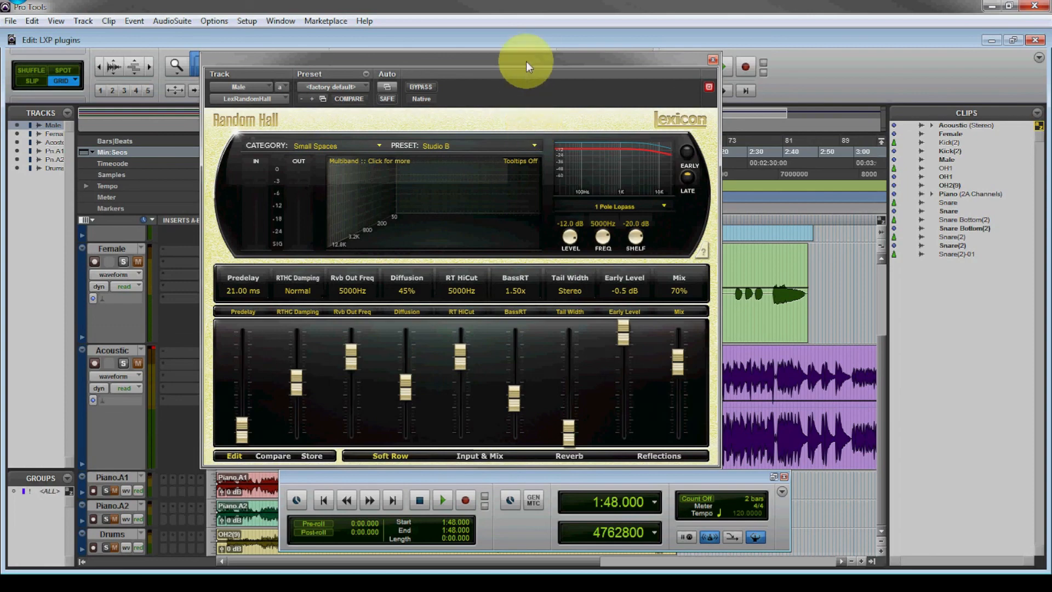
pyautogui.moveTo(528, 57); pyautogui.dragTo(528, 45)
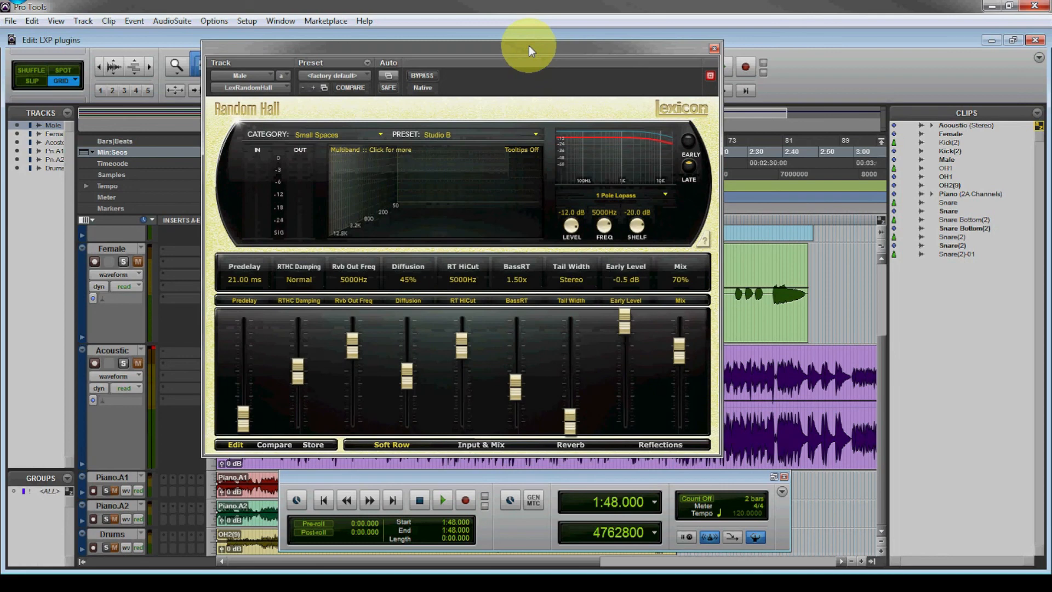